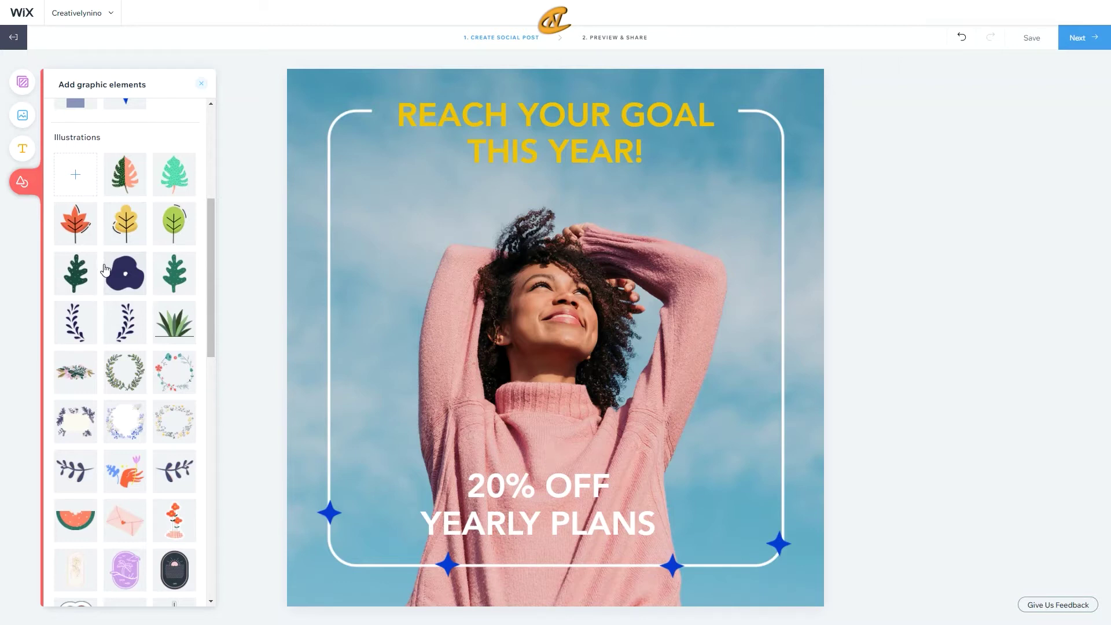
scroll(105, 269, down, 3)
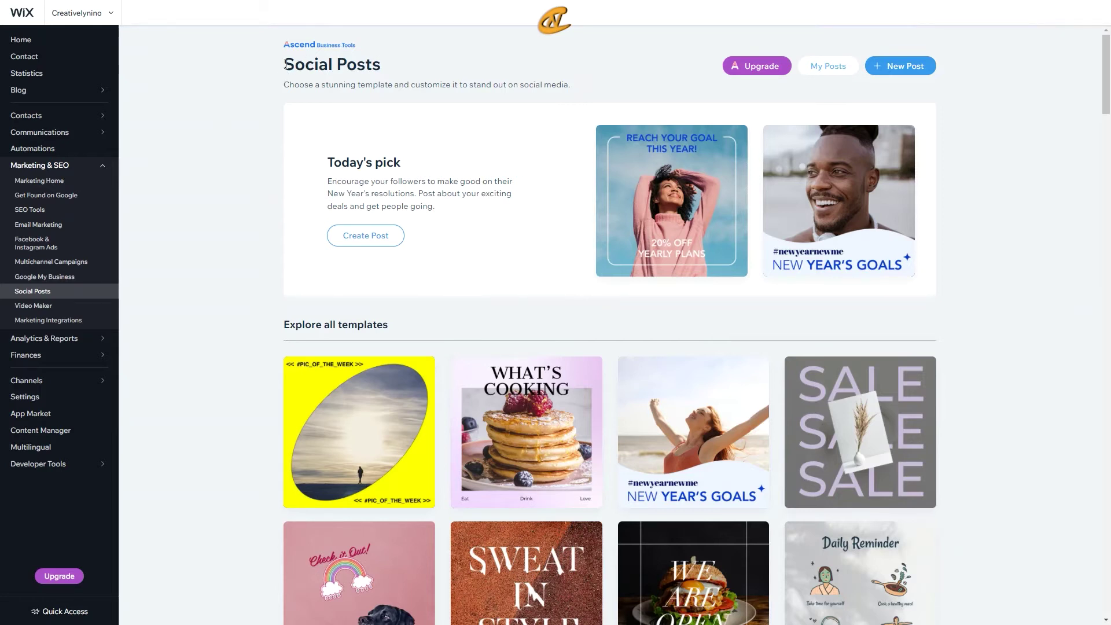
drag(285, 63, 492, 75)
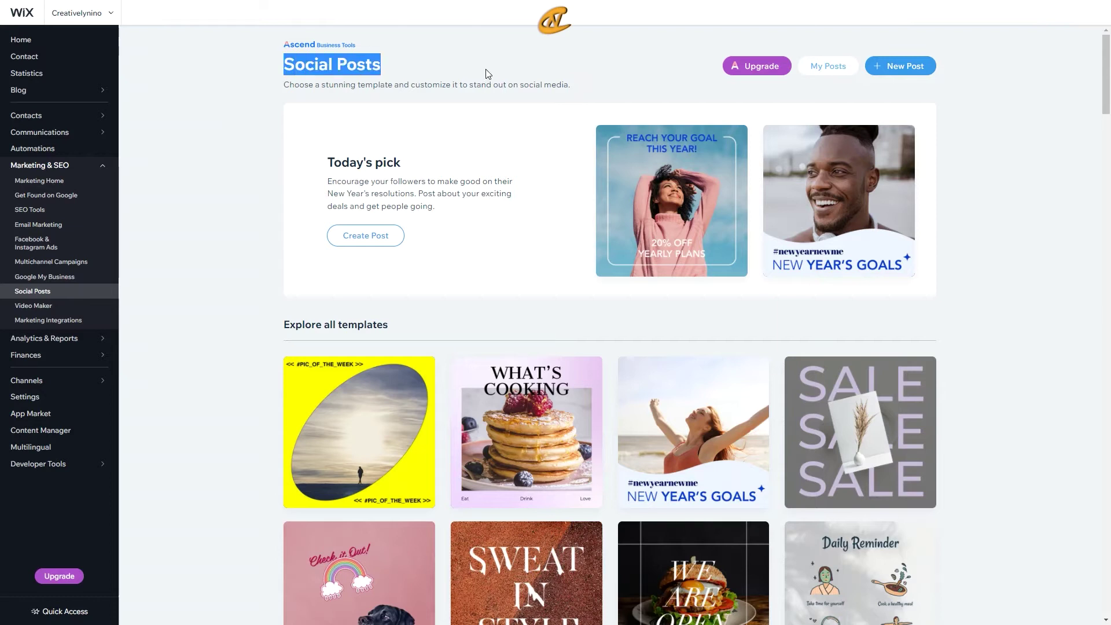
click(453, 90)
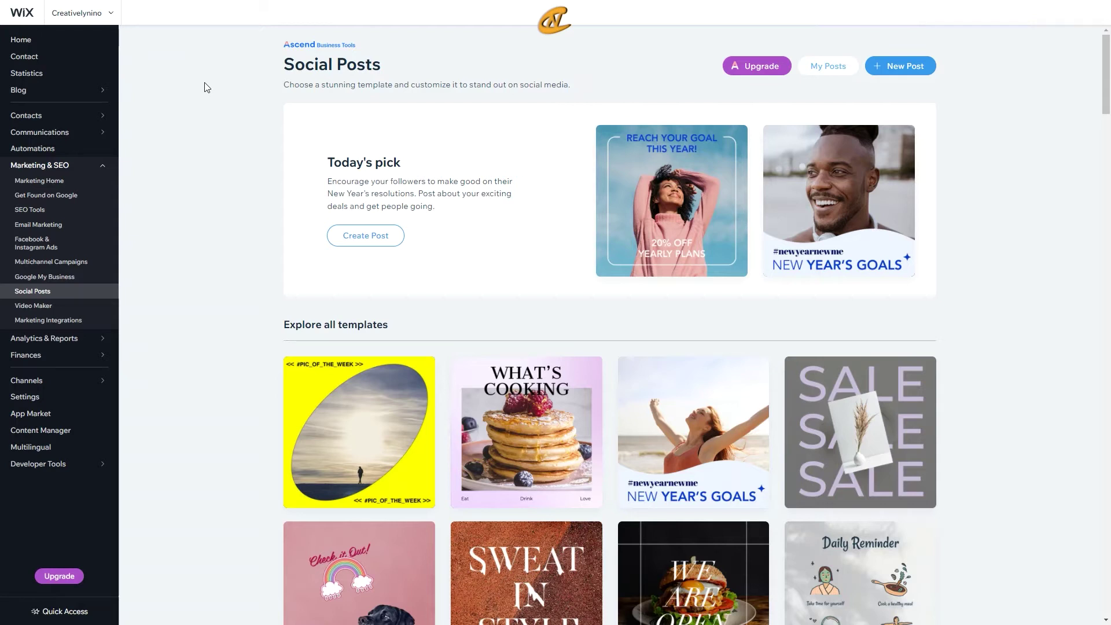
- Browse the social post templates and open the "Reach your goal this year!" template from Today's pick for editing
mouse_move(70, 168)
scroll(502, 239, down, 5)
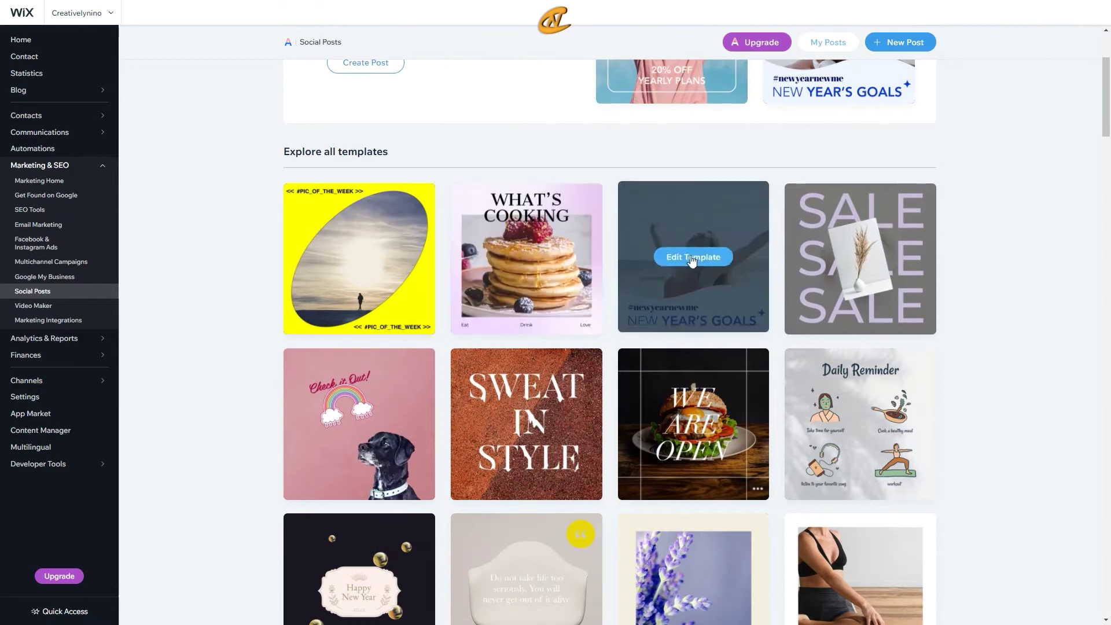
scroll(757, 284, down, 1)
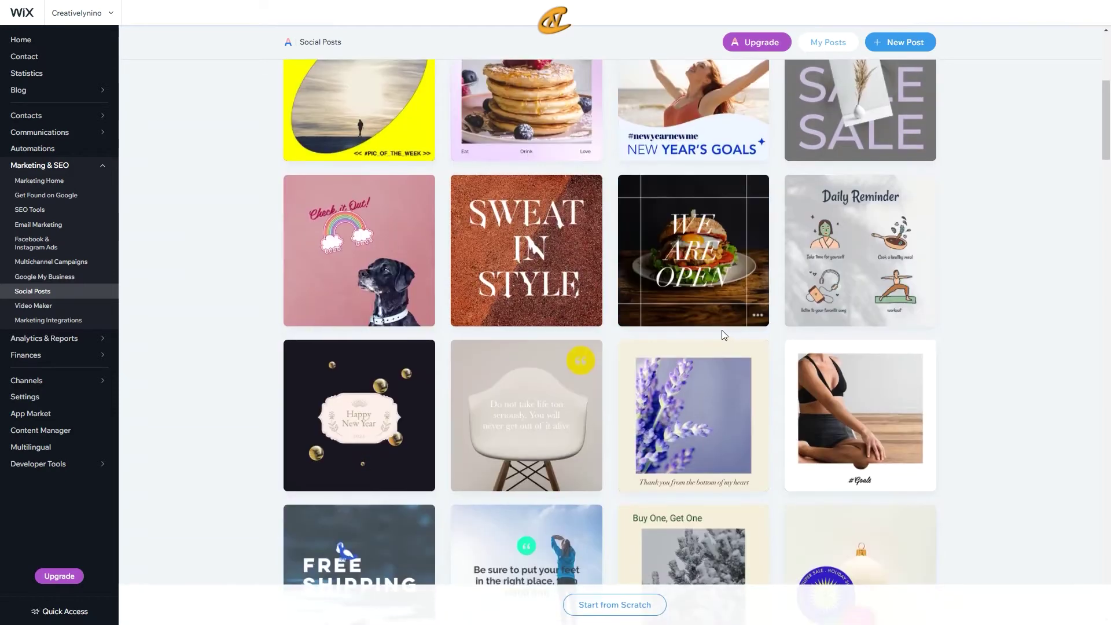
scroll(778, 332, up, 2)
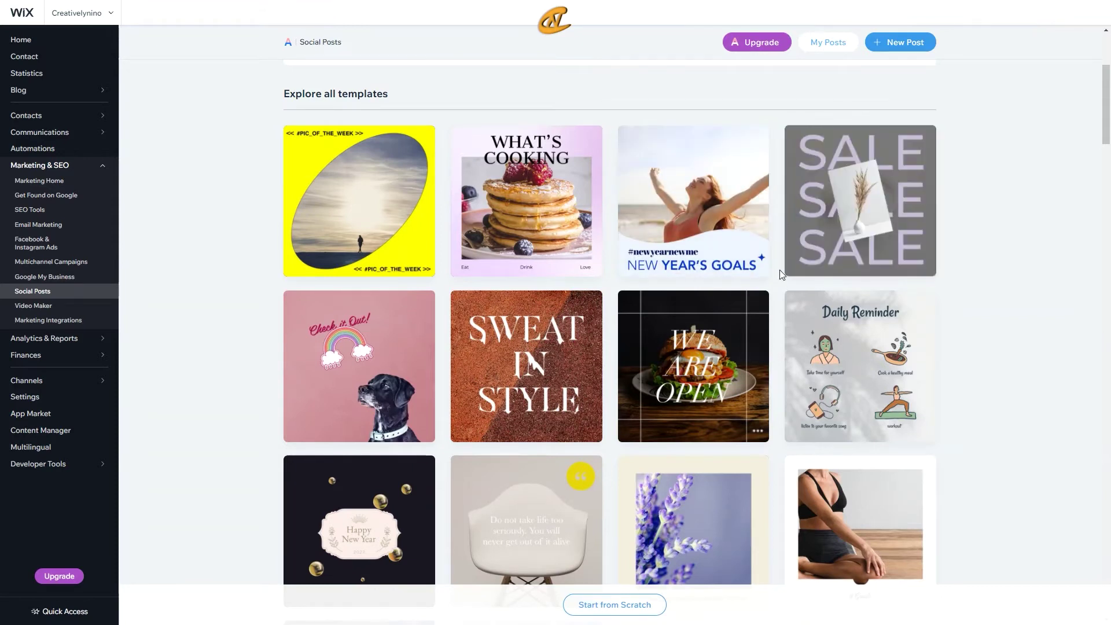
scroll(780, 270, down, 5)
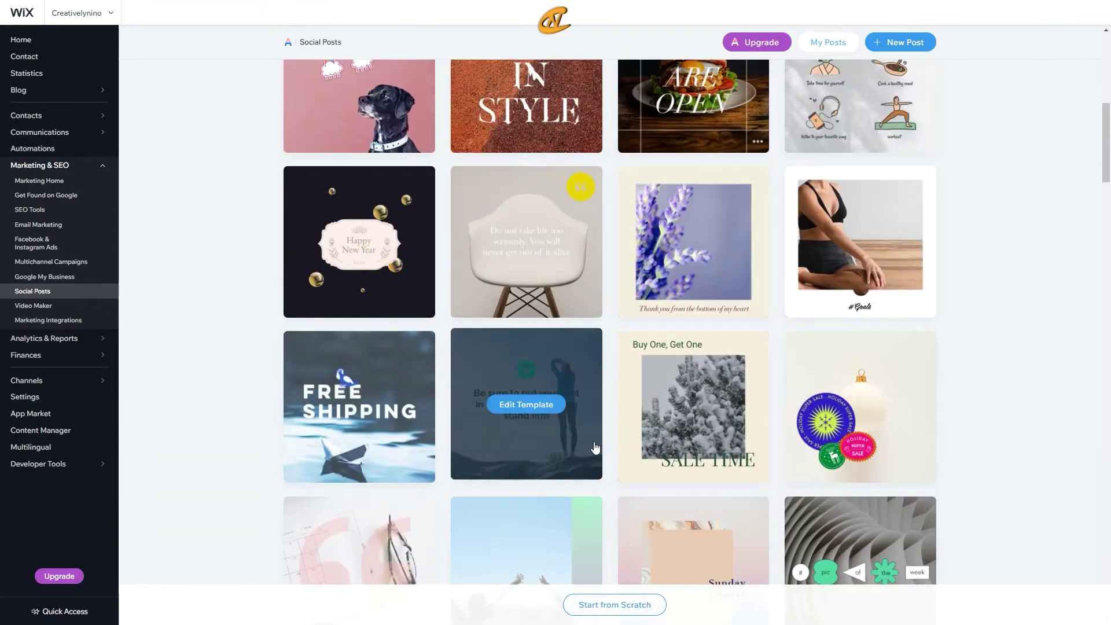
scroll(751, 422, down, 1)
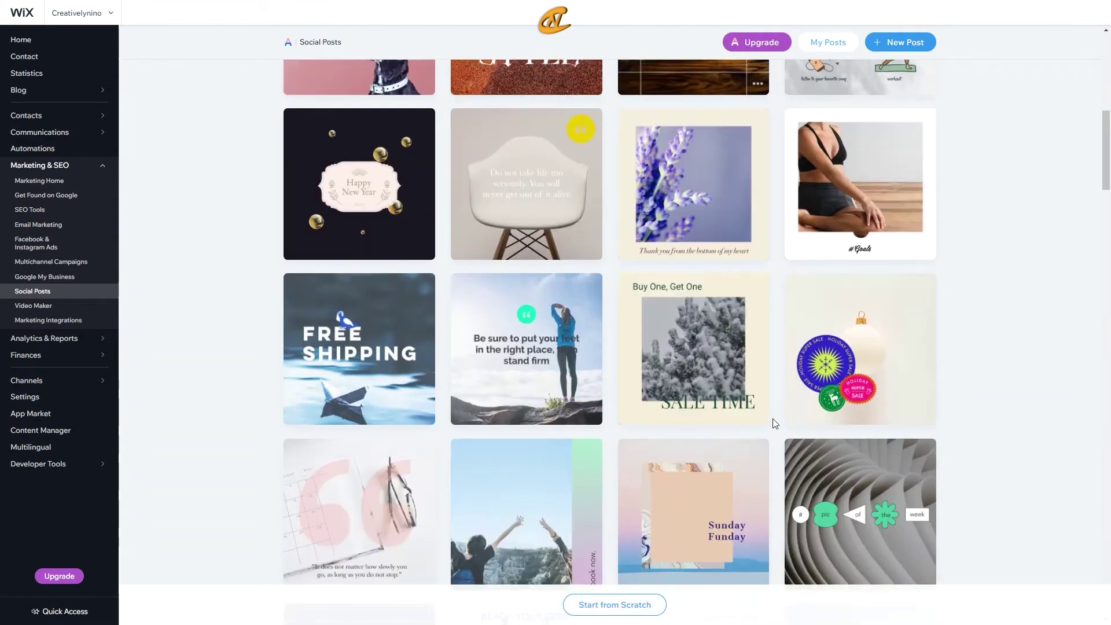
scroll(768, 432, up, 7)
scroll(768, 438, up, 3)
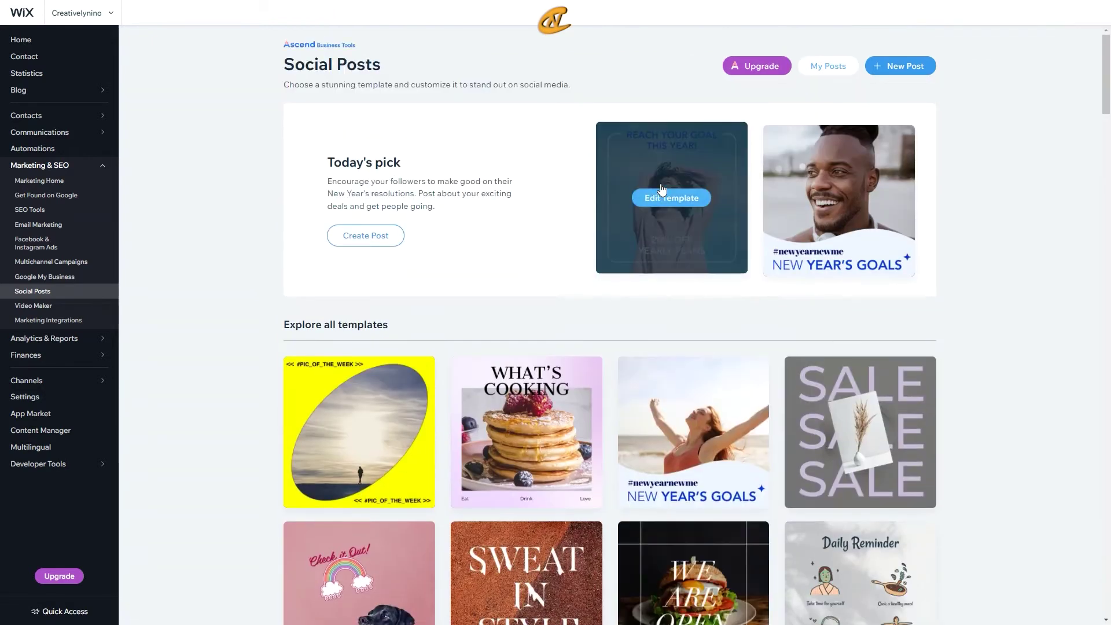
mouse_move(686, 240)
click(651, 202)
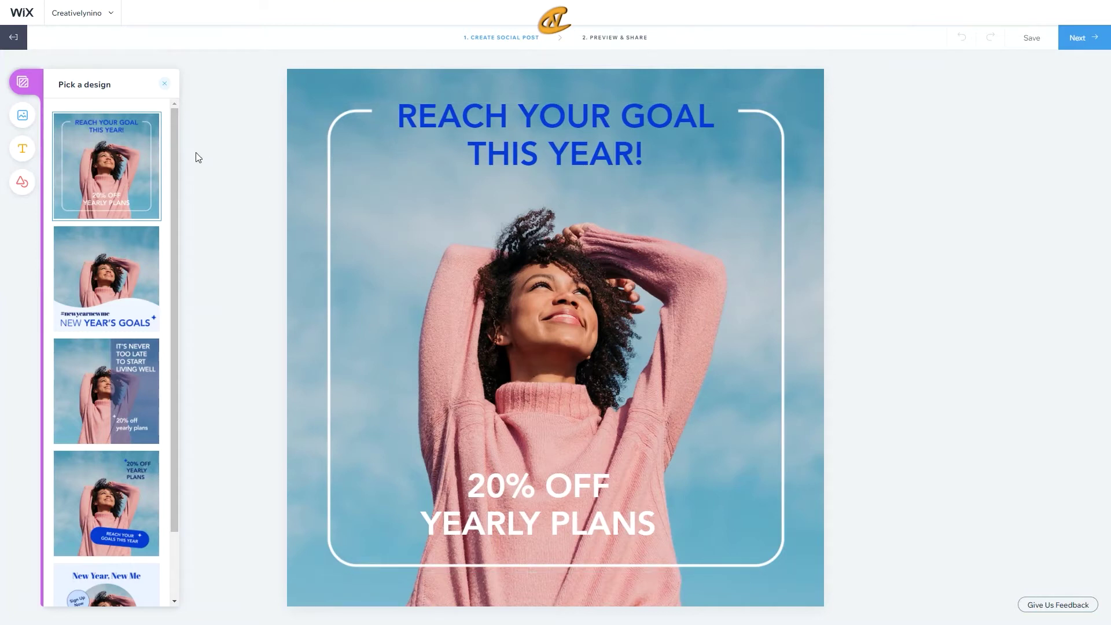
- Examine the alternative designs and the background colors, images and patterns offered for the post
scroll(157, 185, down, 2)
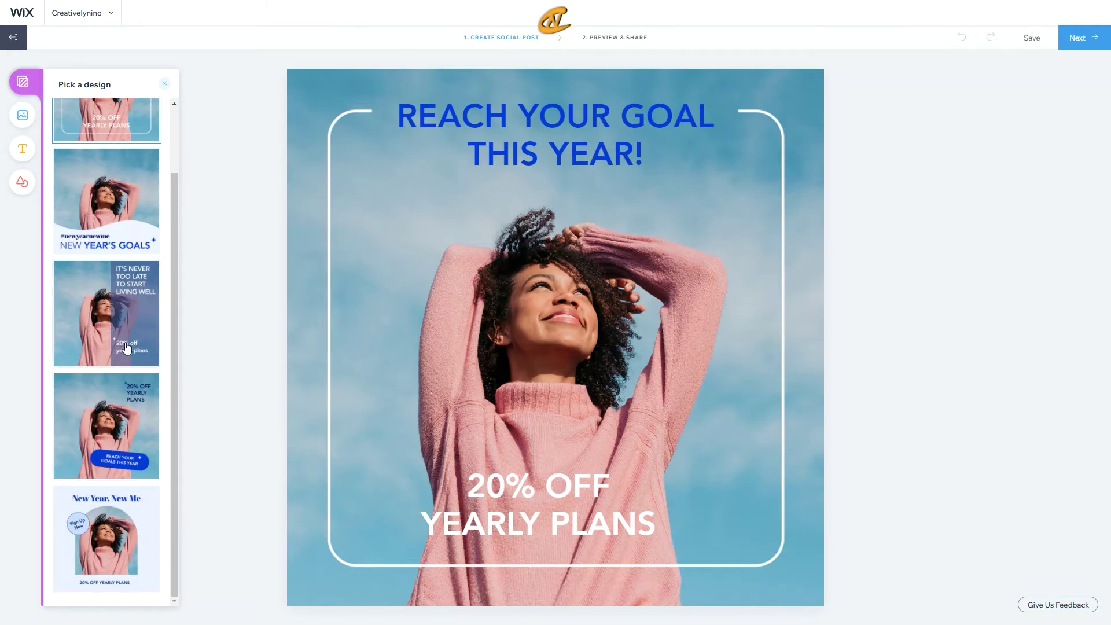
scroll(127, 345, up, 2)
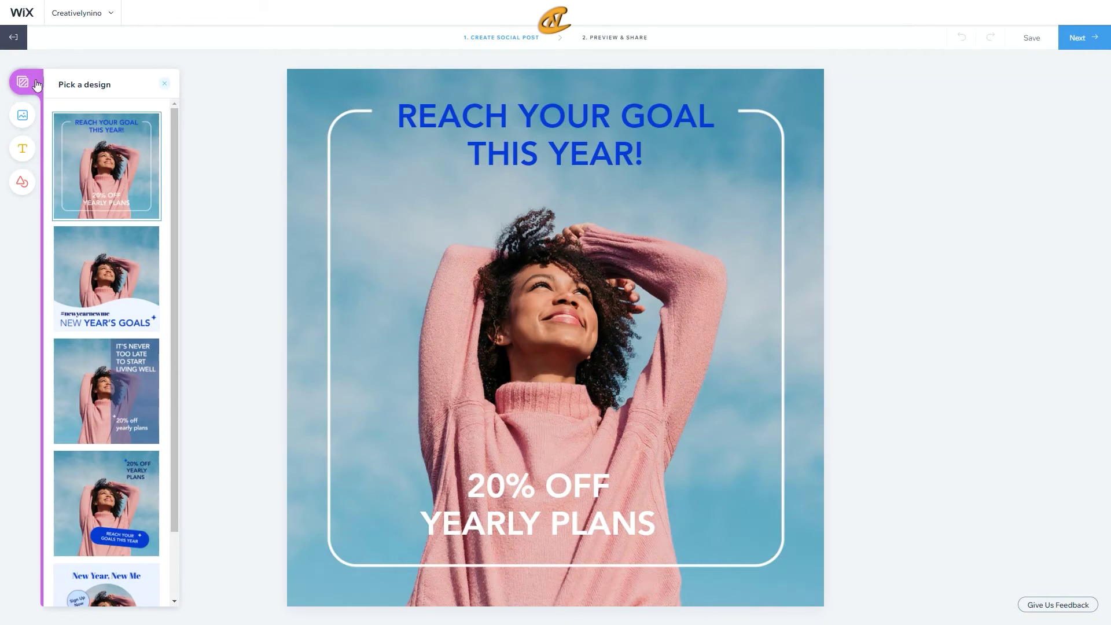
click(23, 119)
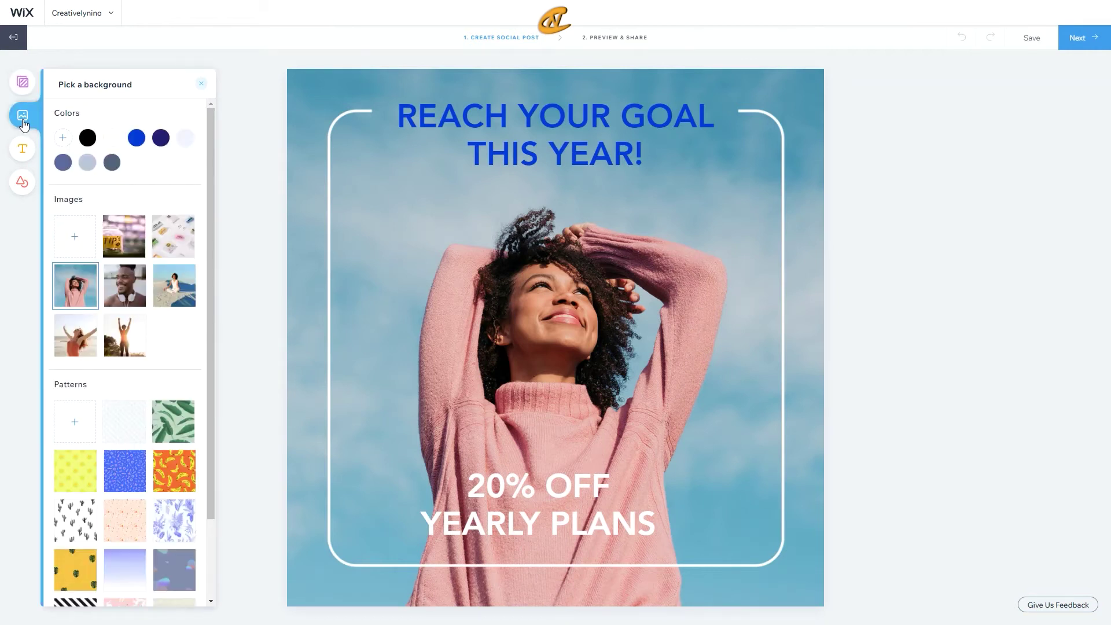
click(63, 137)
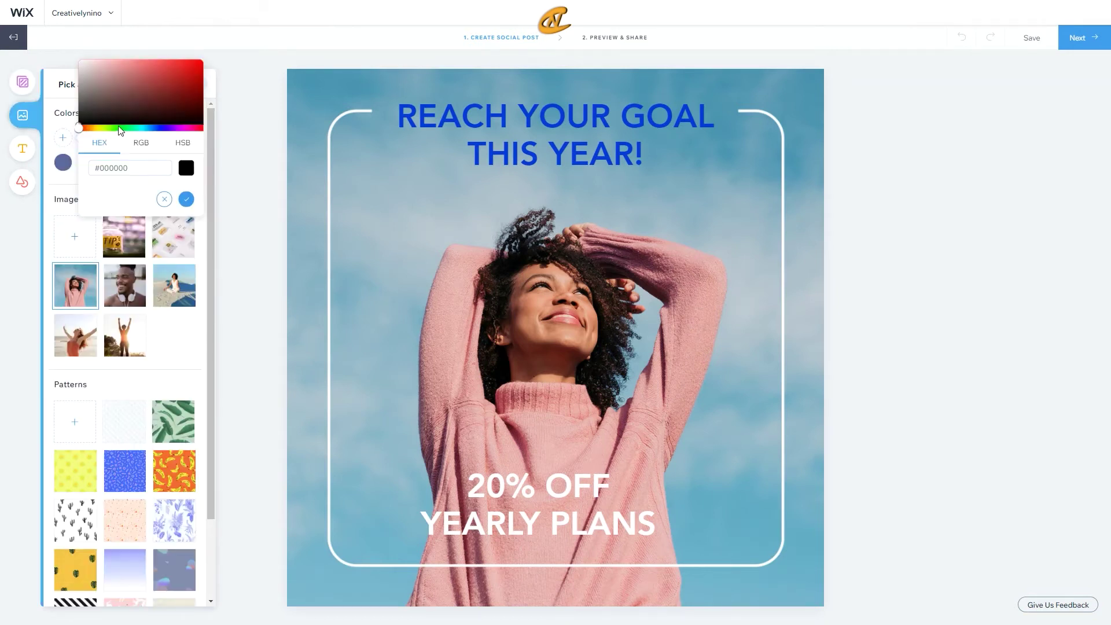
click(76, 219)
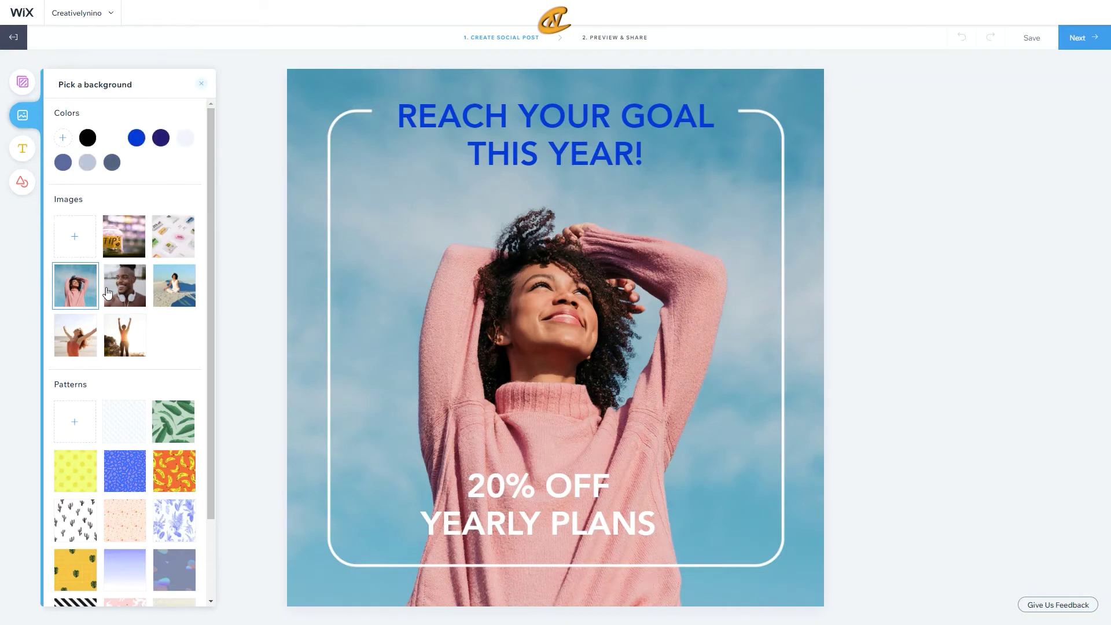
scroll(128, 375, down, 2)
scroll(125, 420, up, 2)
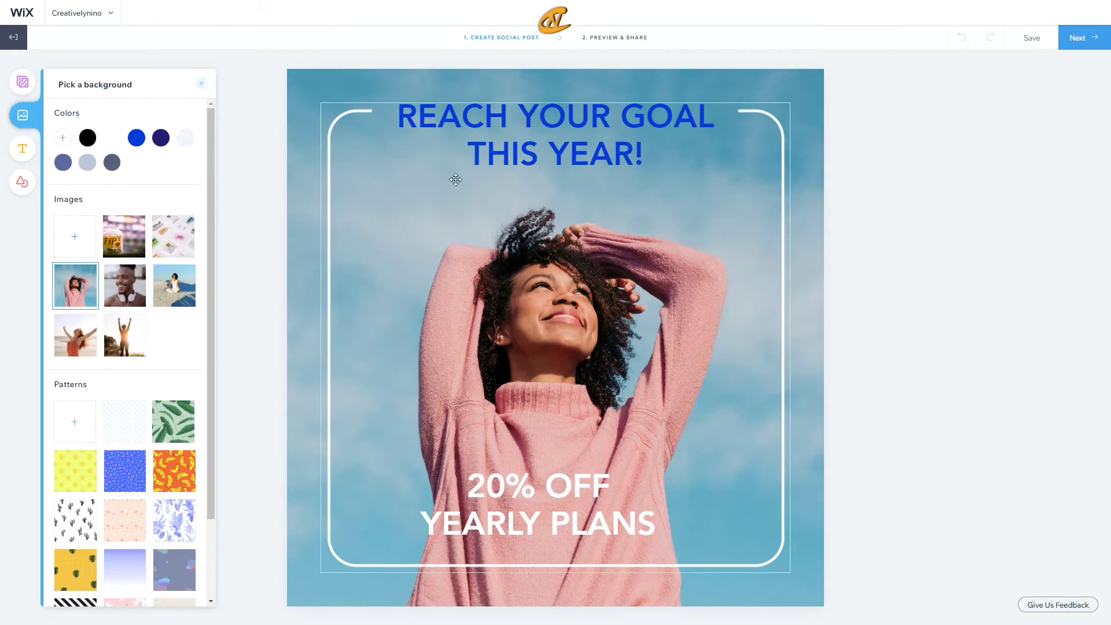
- Select the post's background, view its replacement options and Photo Studio adjustments, and leave the photo editor without saving
click(296, 139)
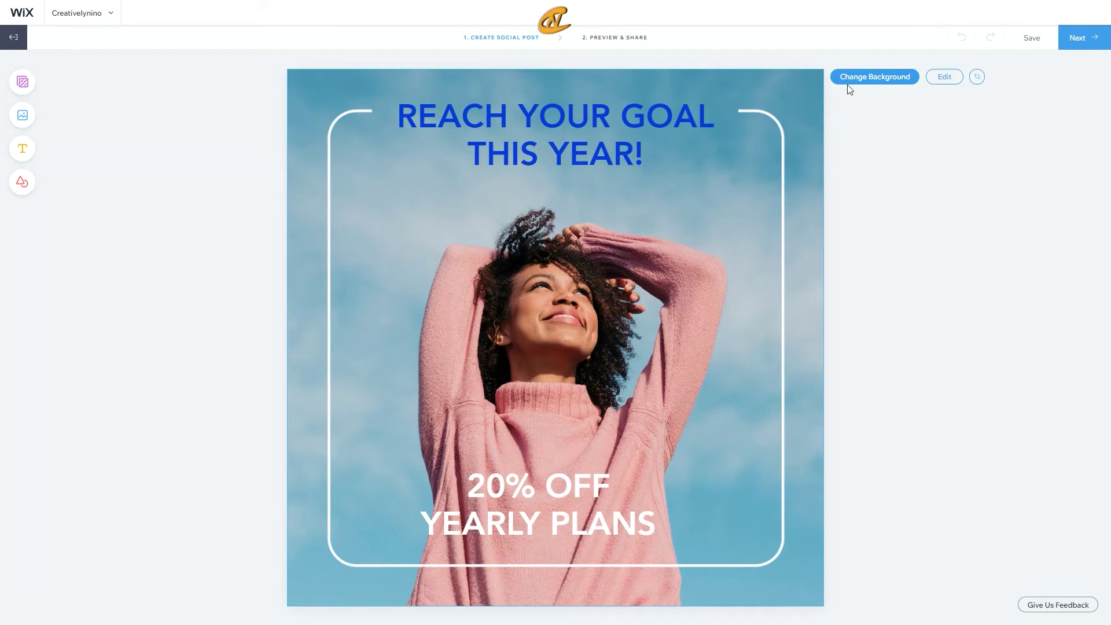
click(865, 80)
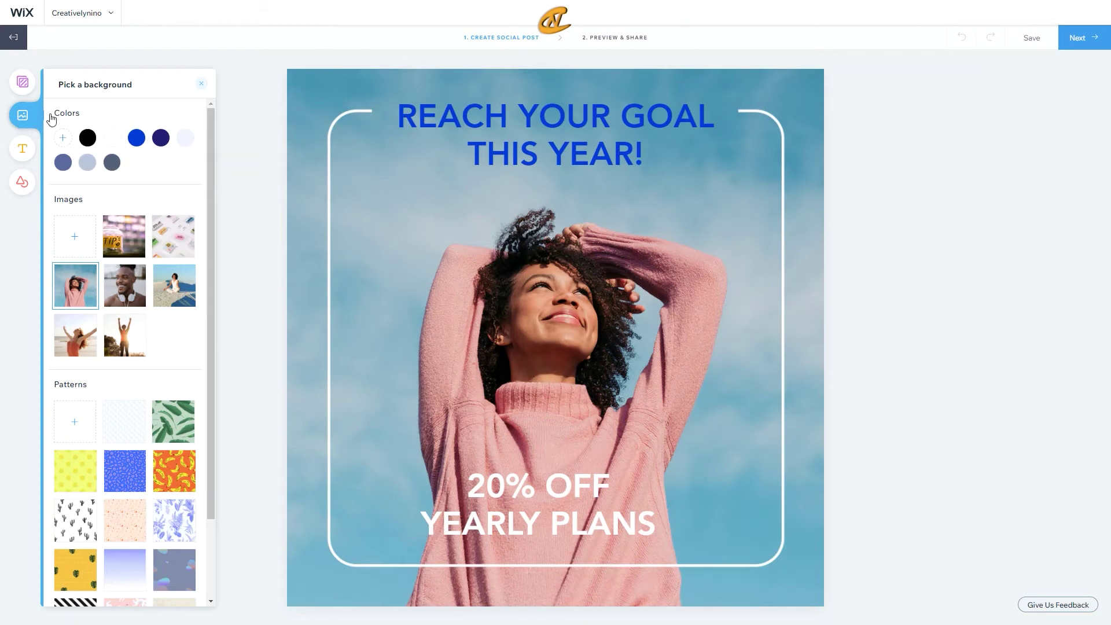
click(299, 83)
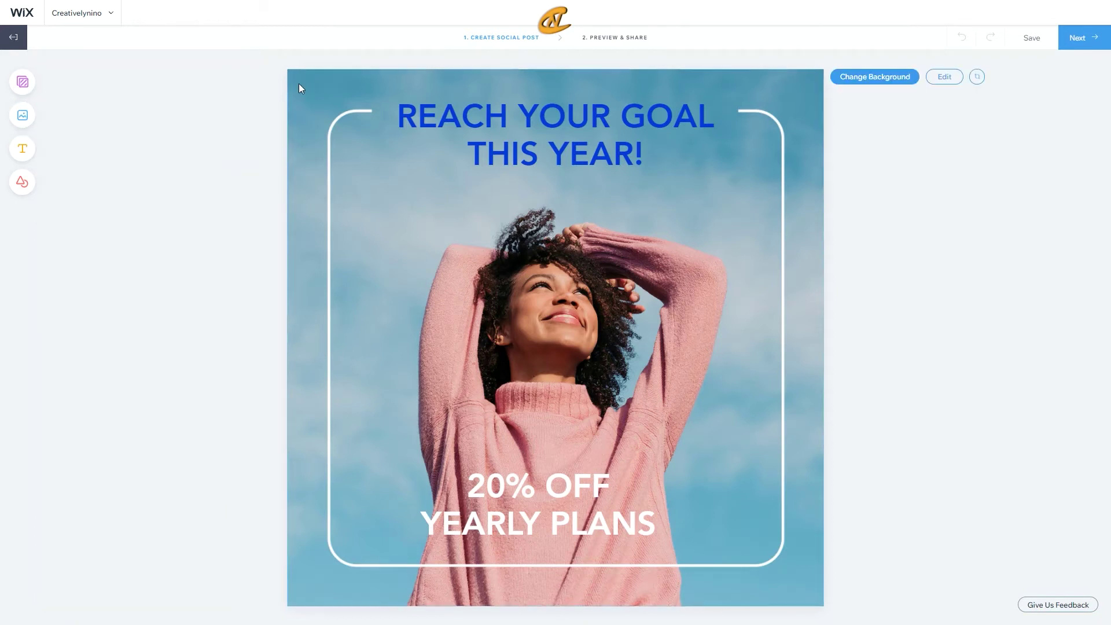
click(945, 79)
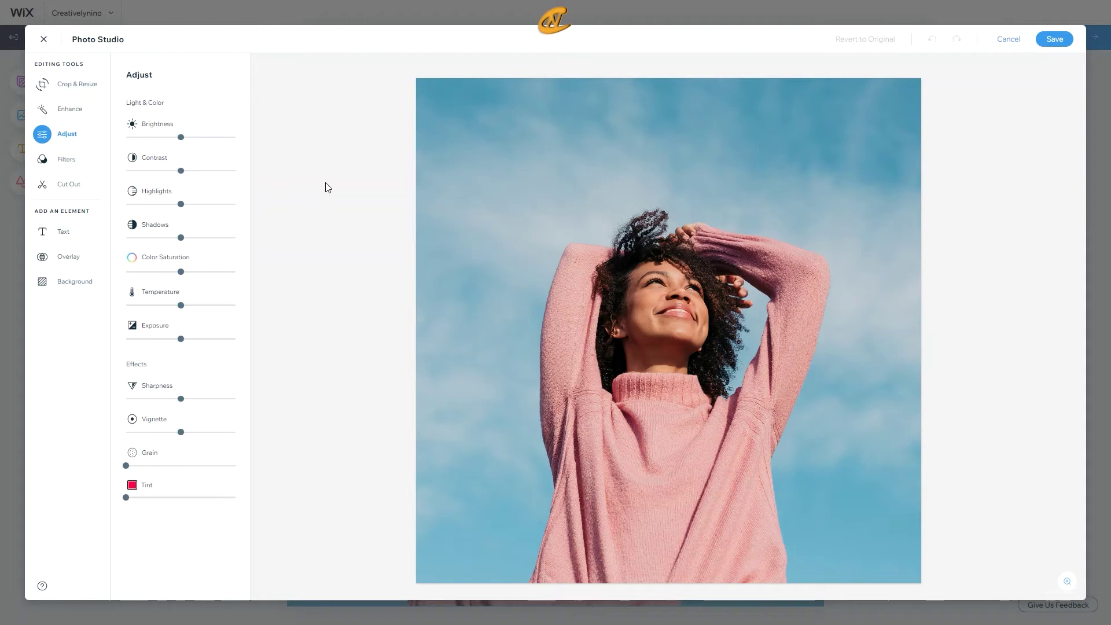
click(1010, 47)
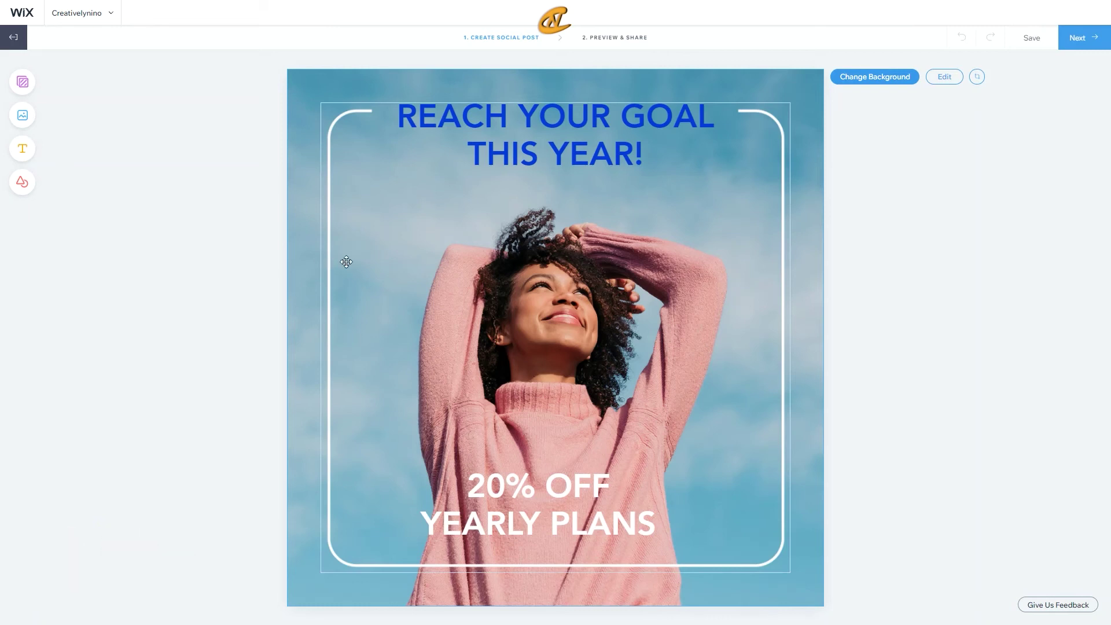
- Add a Romantic Title text to the post and delete it again
click(23, 155)
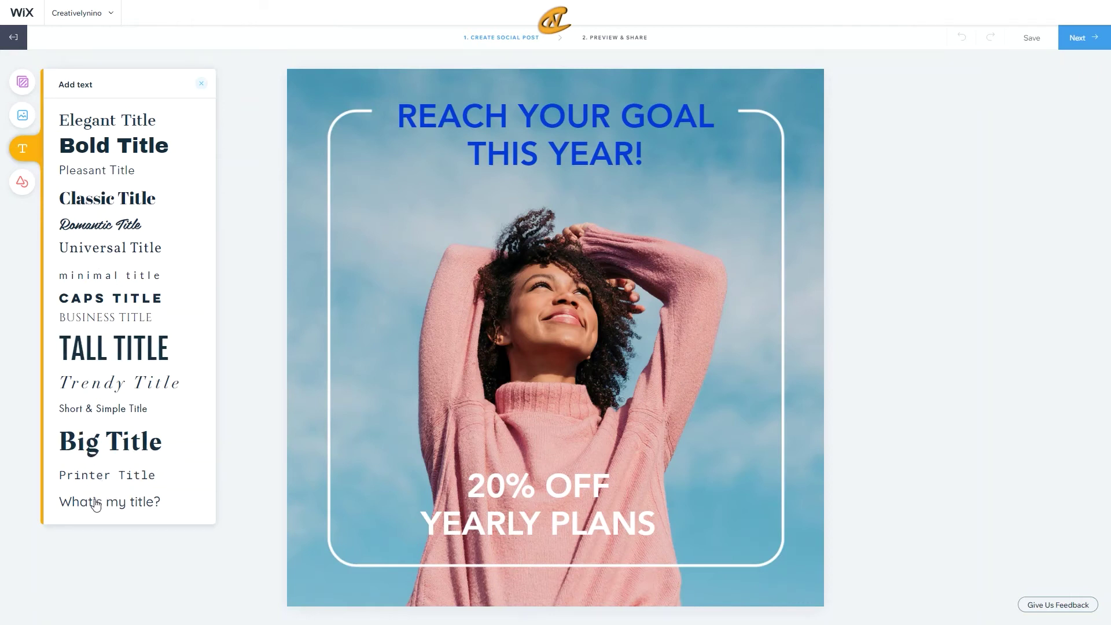
click(89, 227)
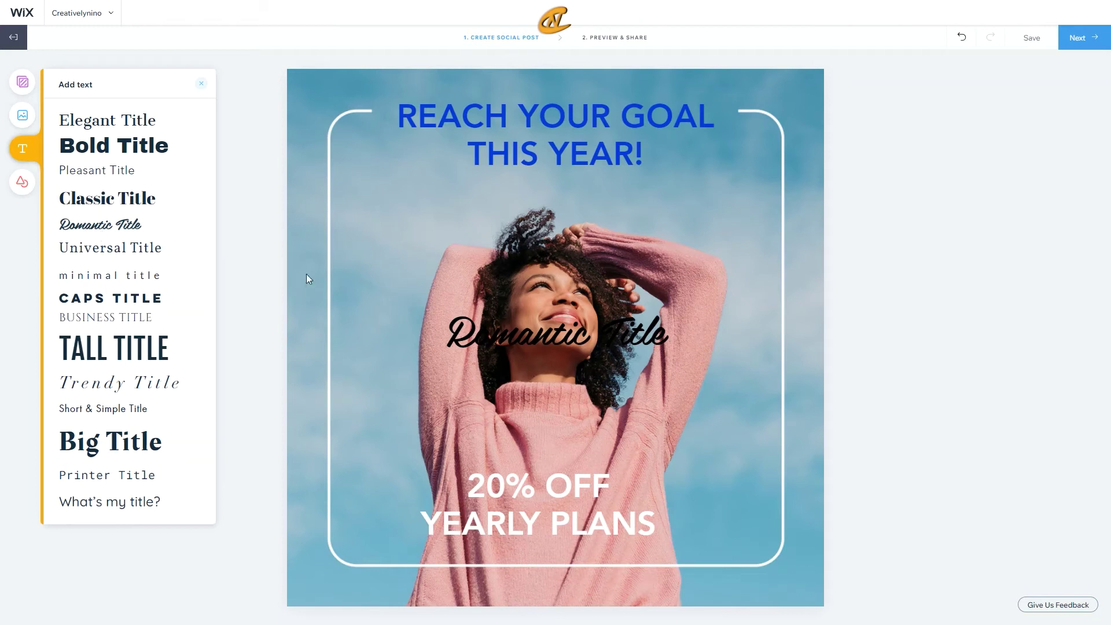
click(547, 334)
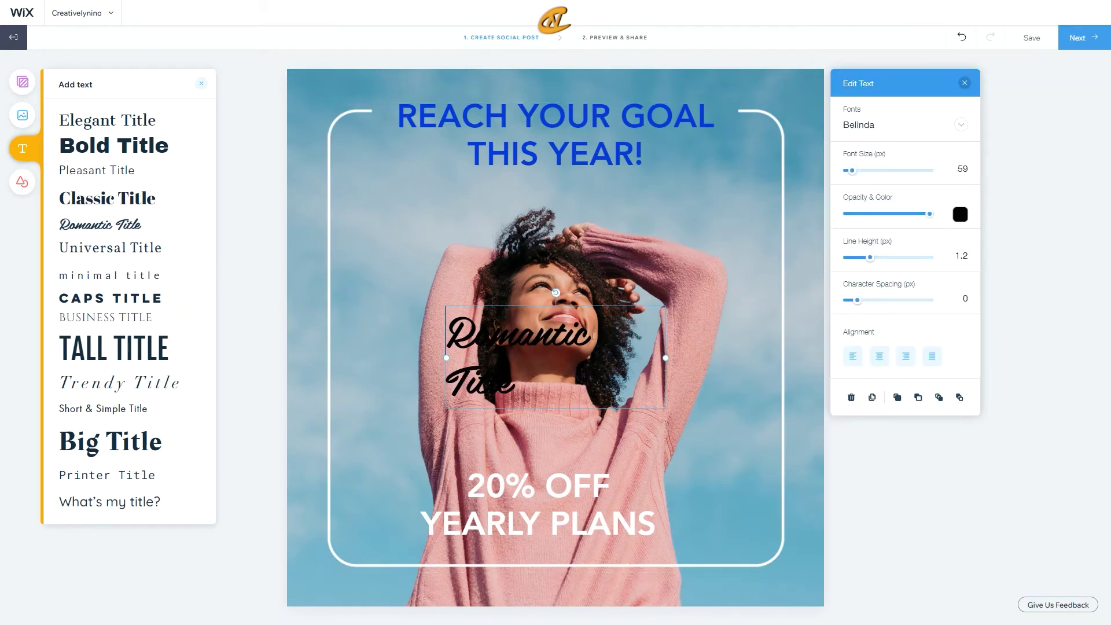
click(852, 397)
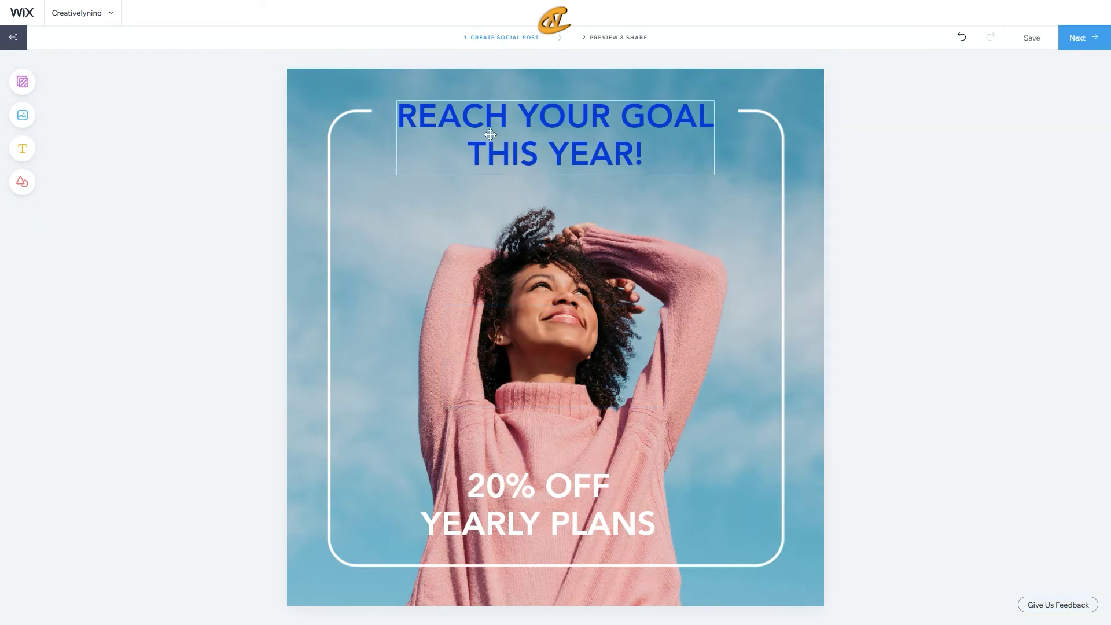
- Change the "REACH YOUR GOAL THIS YEAR!" heading's color to golden yellow and look through its font options
click(491, 134)
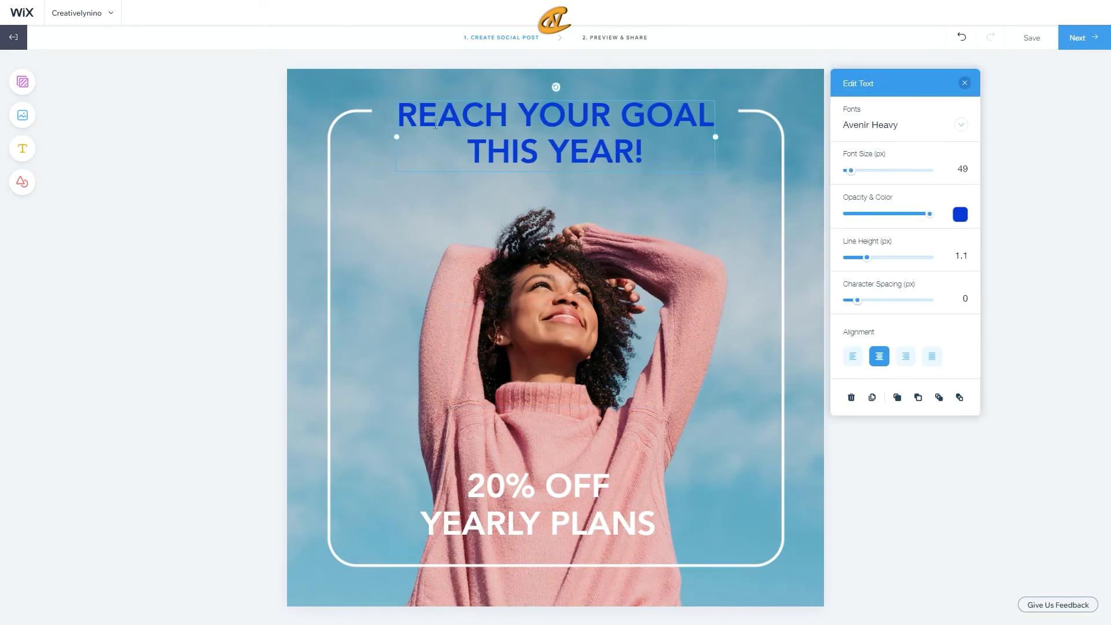
drag(404, 116, 643, 149)
click(961, 215)
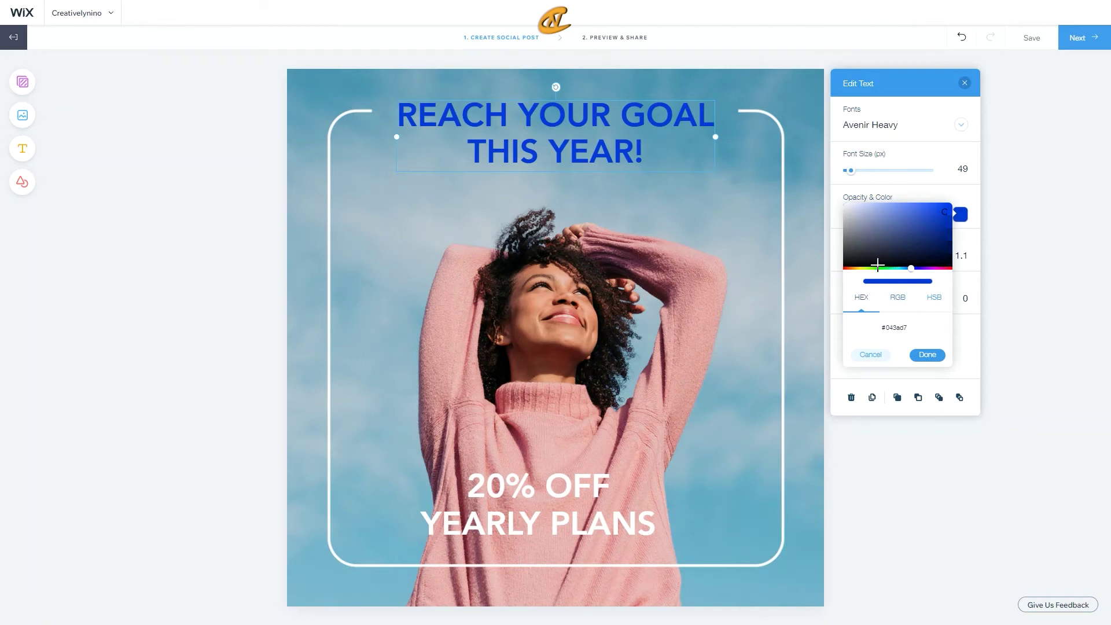
click(868, 269)
click(903, 174)
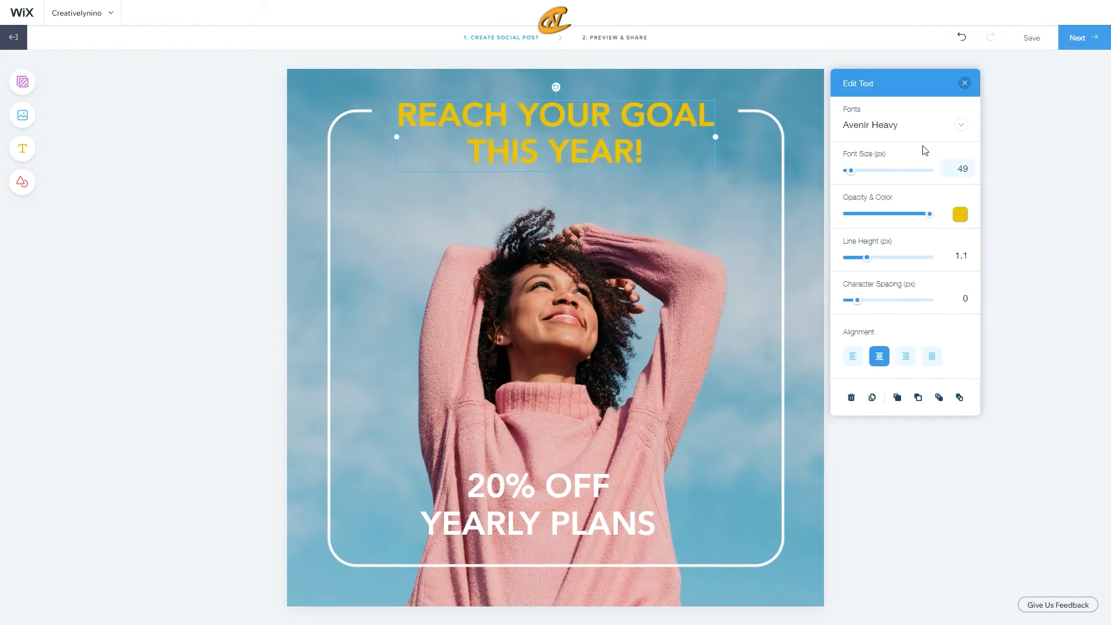
click(897, 134)
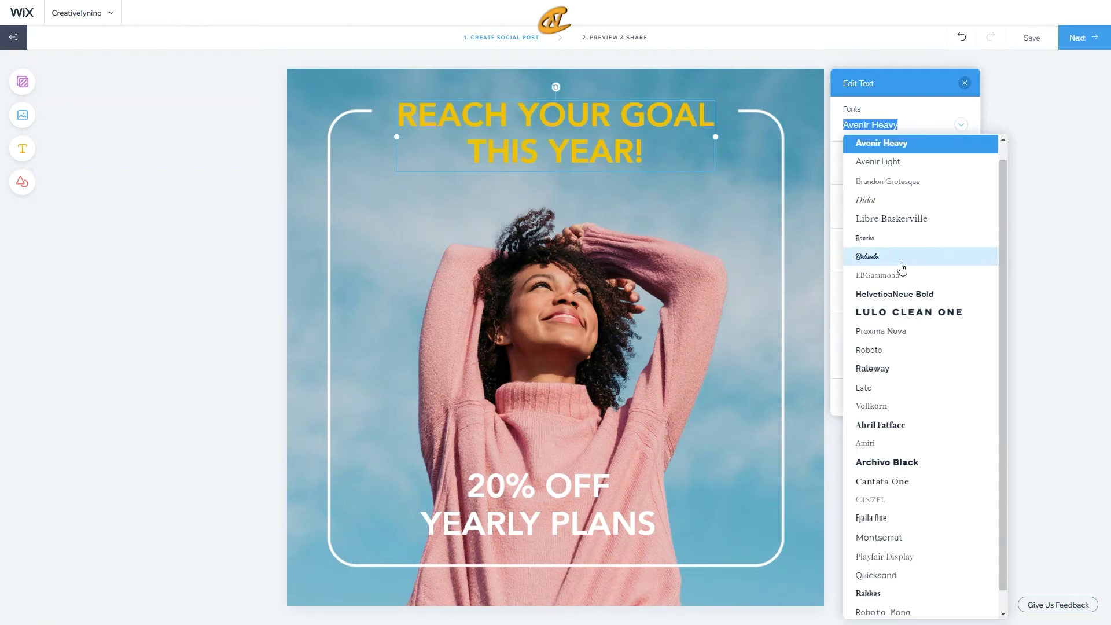
scroll(920, 276, down, 1)
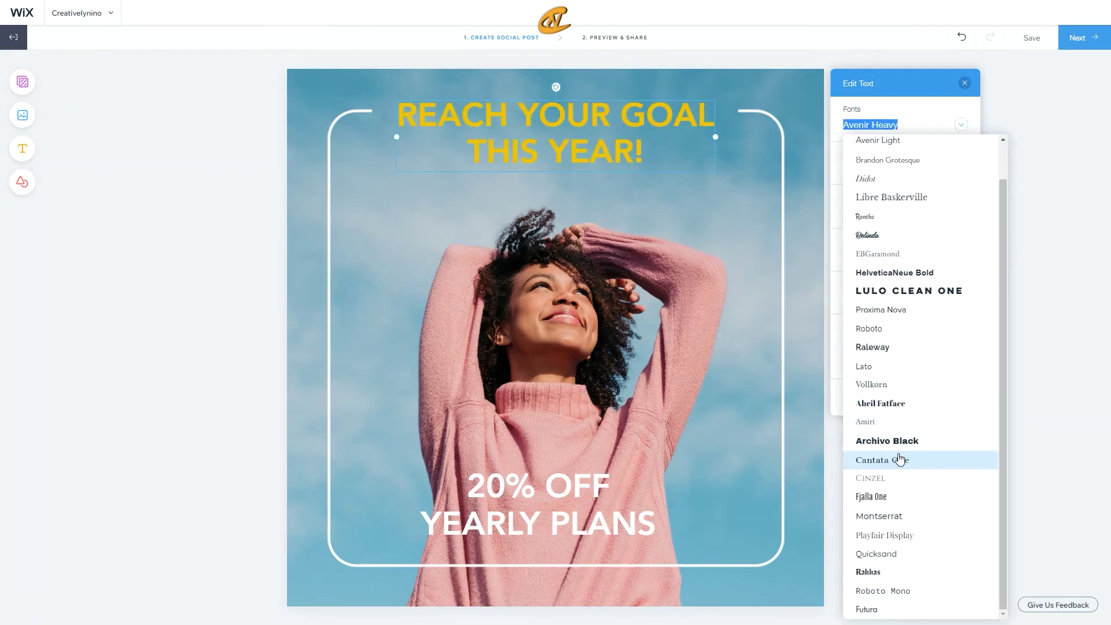
click(918, 119)
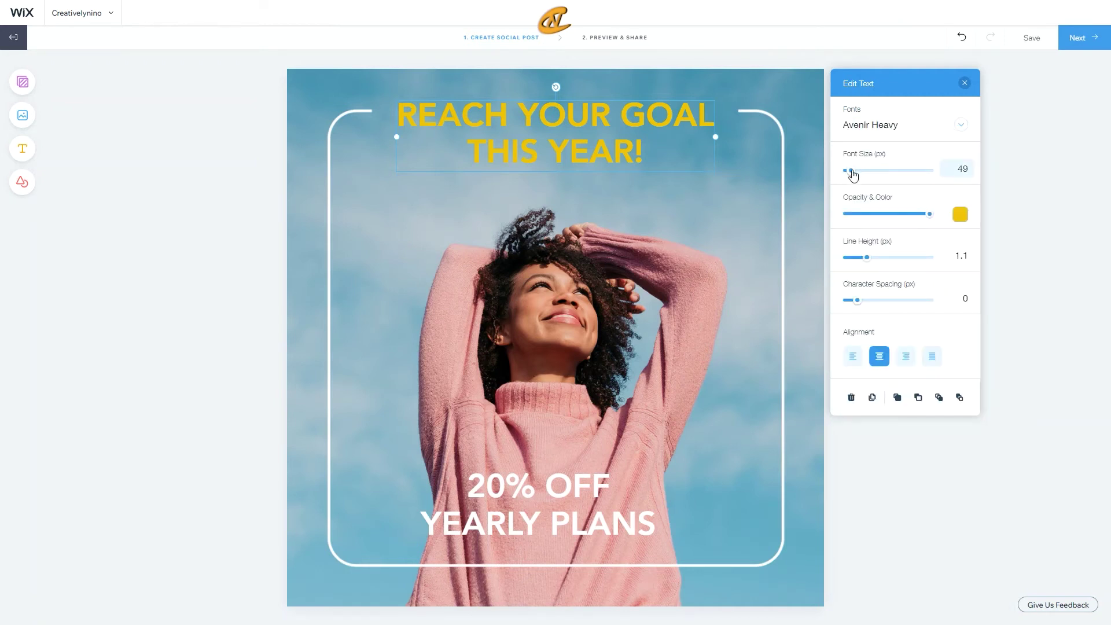
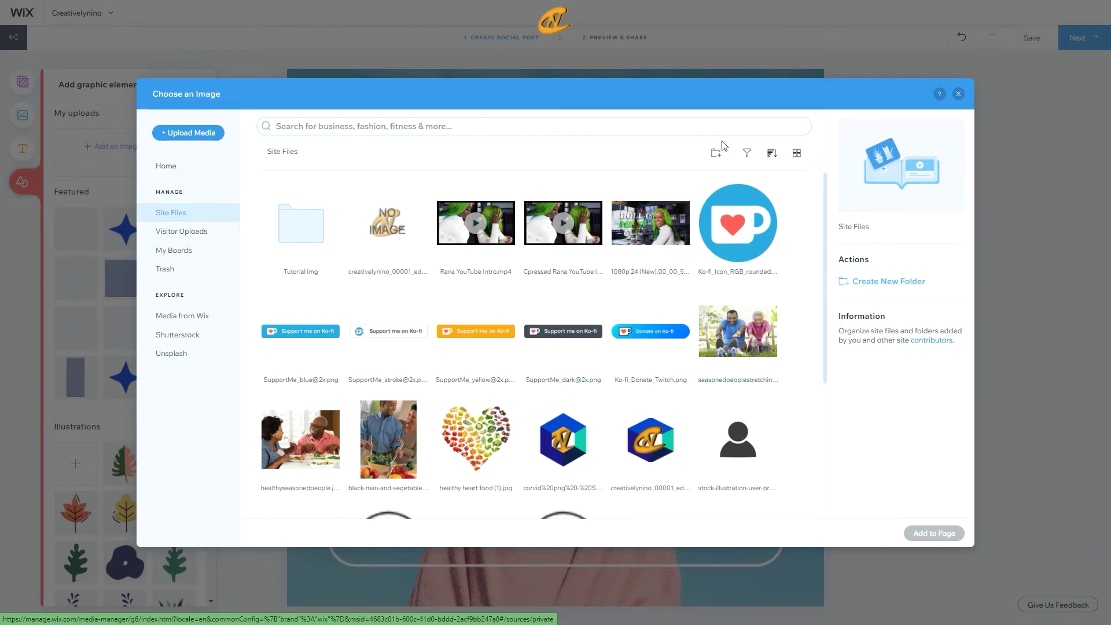
- Close the image chooser, add the featured blue four-pointed star and place it on the white frame's lower left edge
click(959, 94)
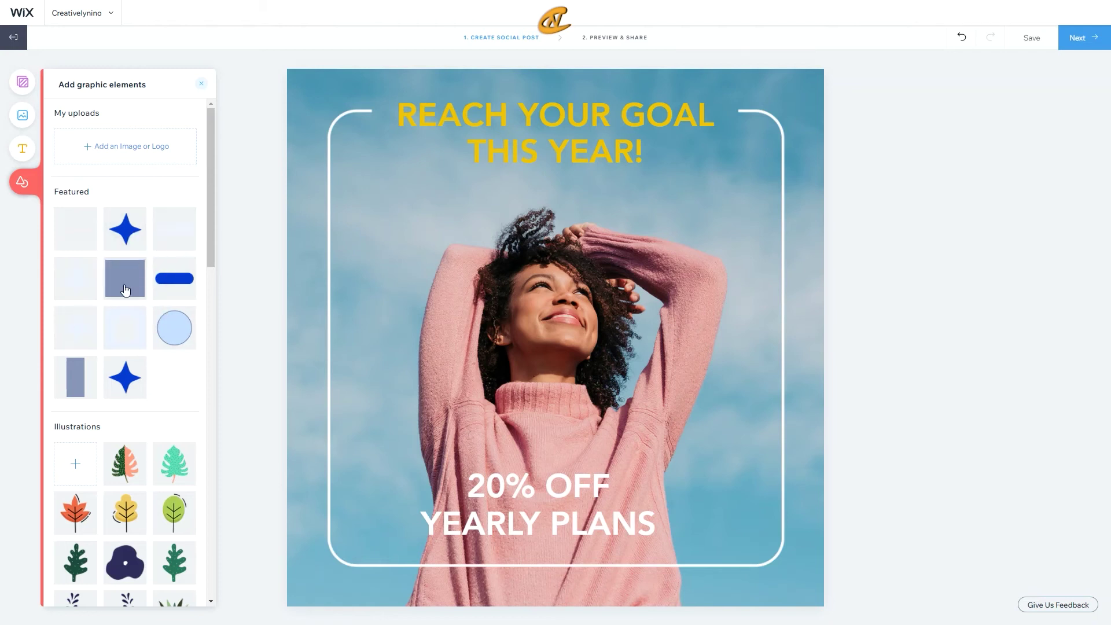
click(122, 243)
drag(559, 342, 331, 516)
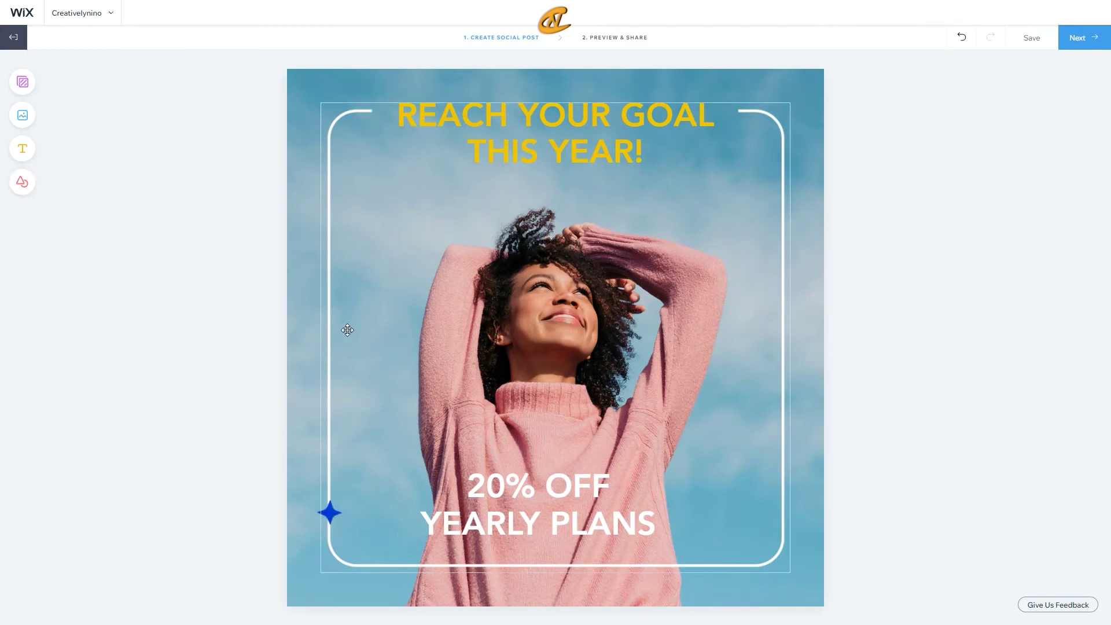
- Add three more featured blue four-pointed stars, two along the white frame's bottom edge and one at its lower right corner
click(23, 180)
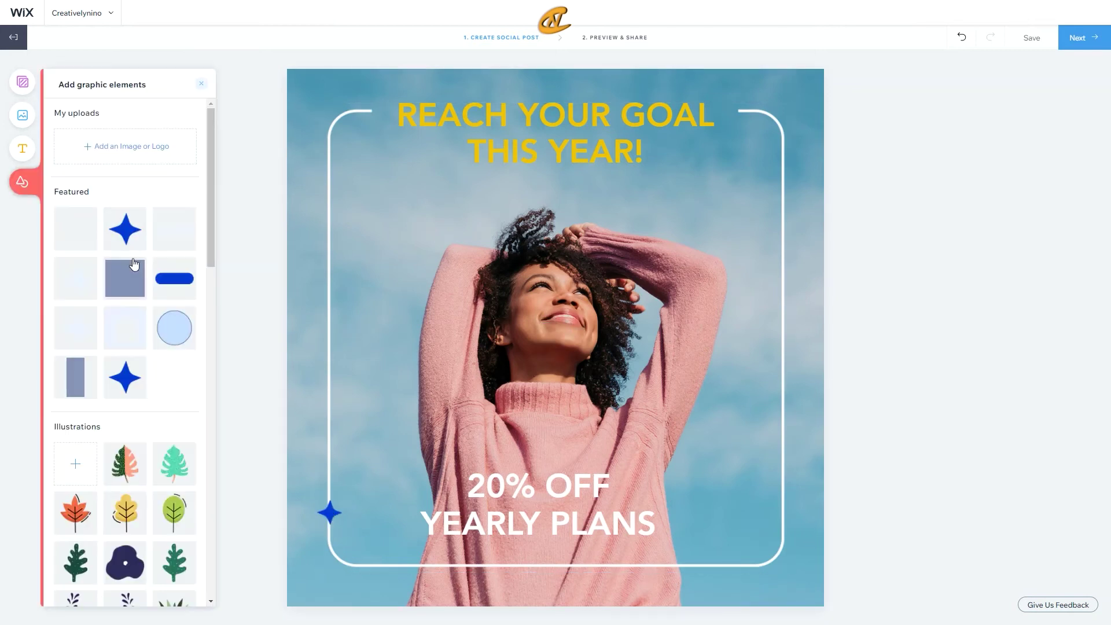
click(133, 238)
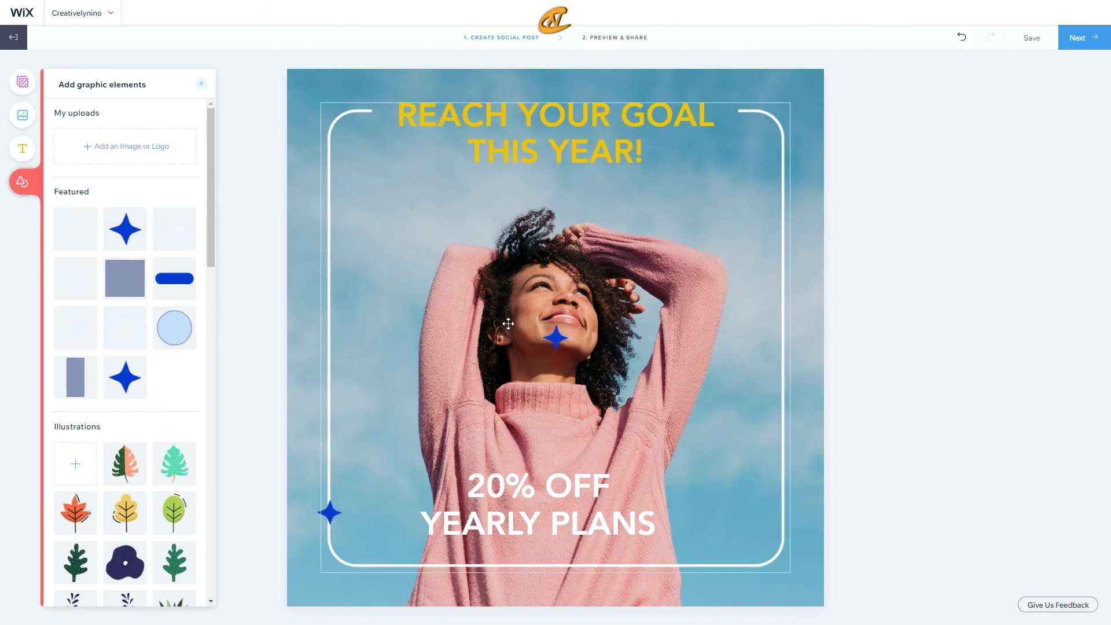
drag(556, 338, 778, 544)
drag(555, 338, 491, 509)
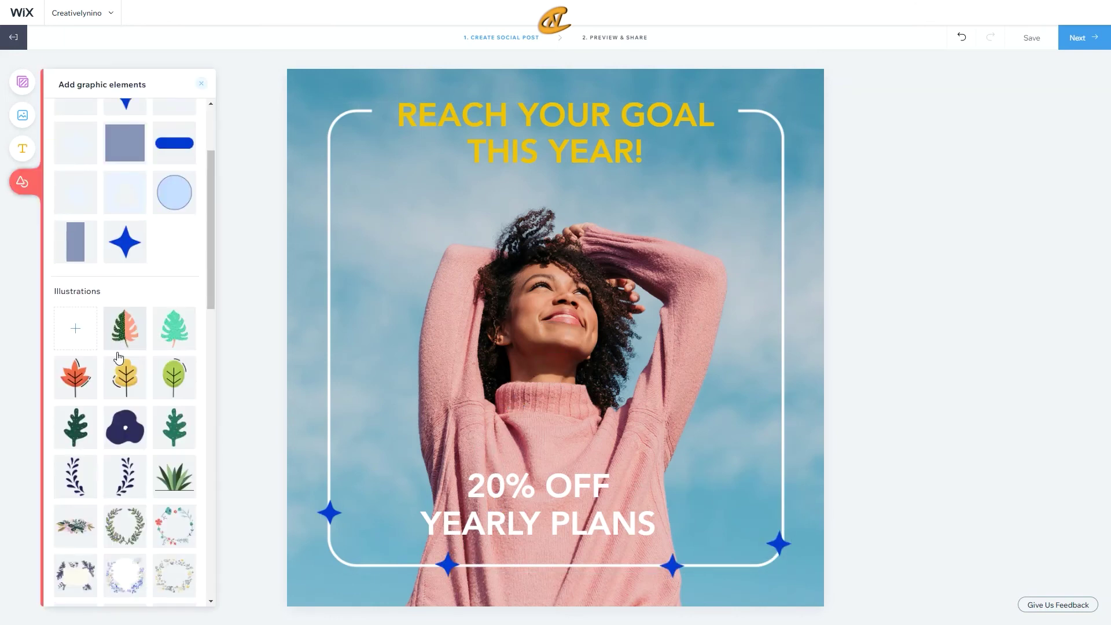
- Look through the graphic elements under Illustrations, Boxes & shapes and Frames, and close the collection without adding any
scroll(118, 345, down, 2)
scroll(118, 345, down, 2)
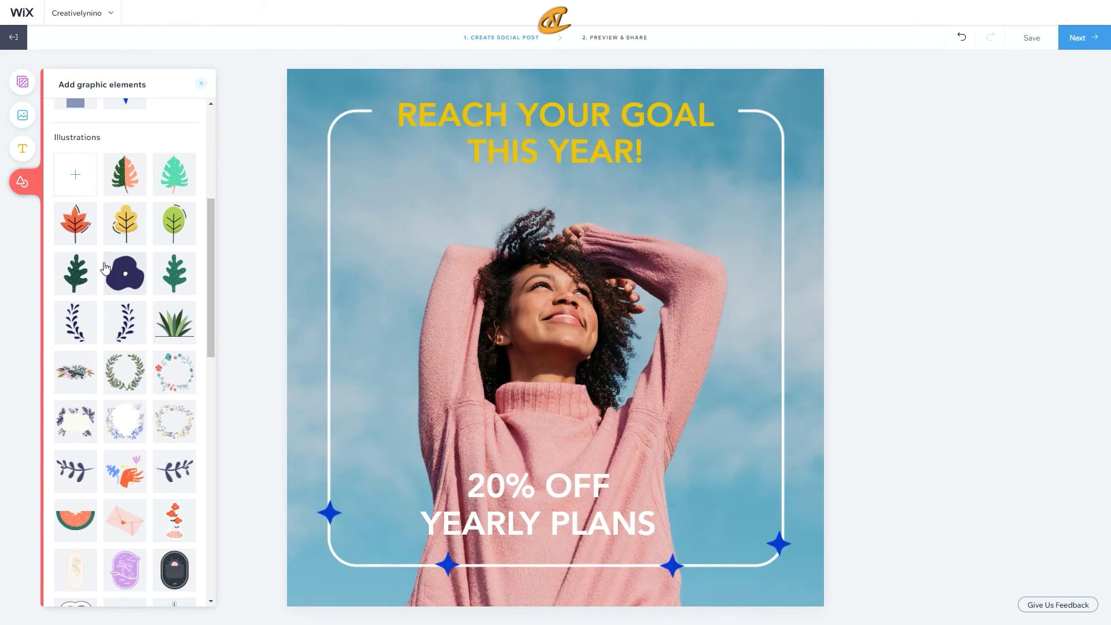
scroll(106, 268, down, 6)
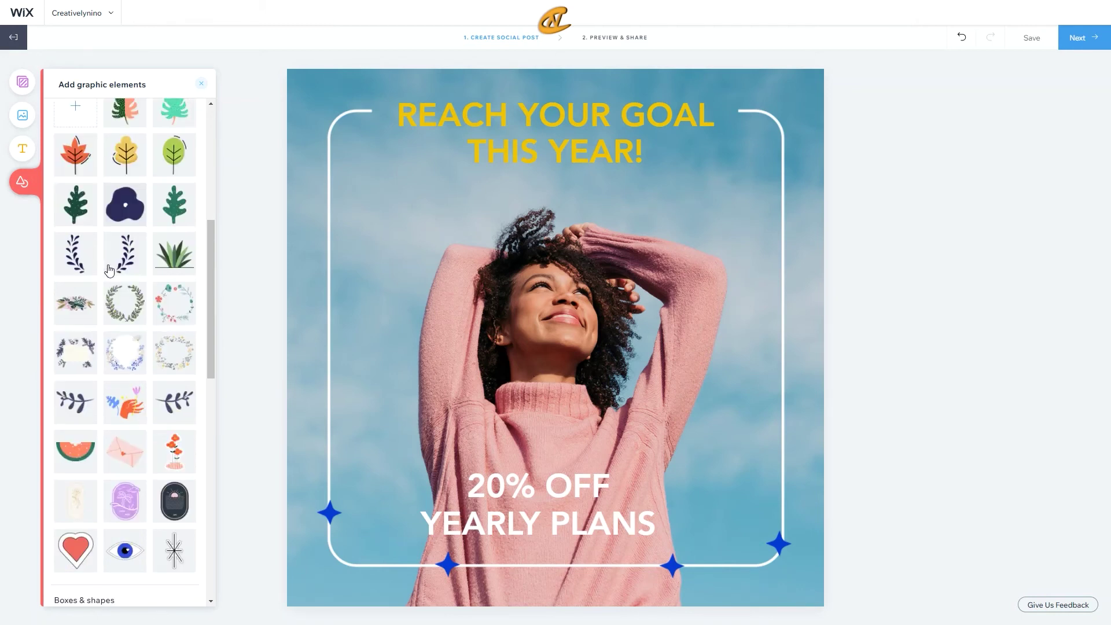
scroll(109, 267, down, 2)
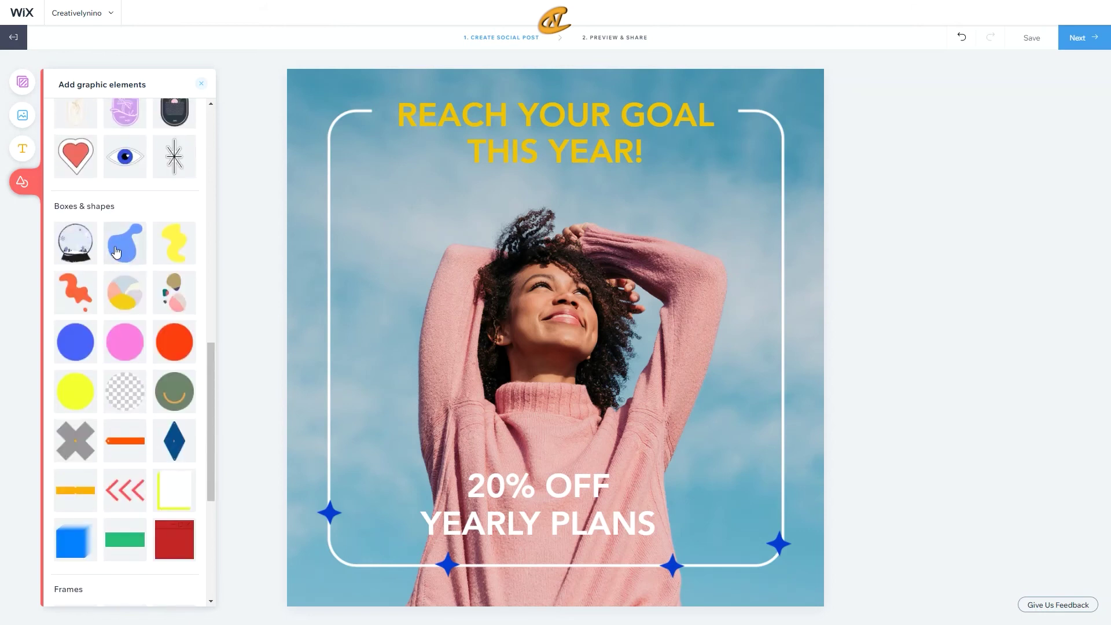
scroll(116, 250, down, 2)
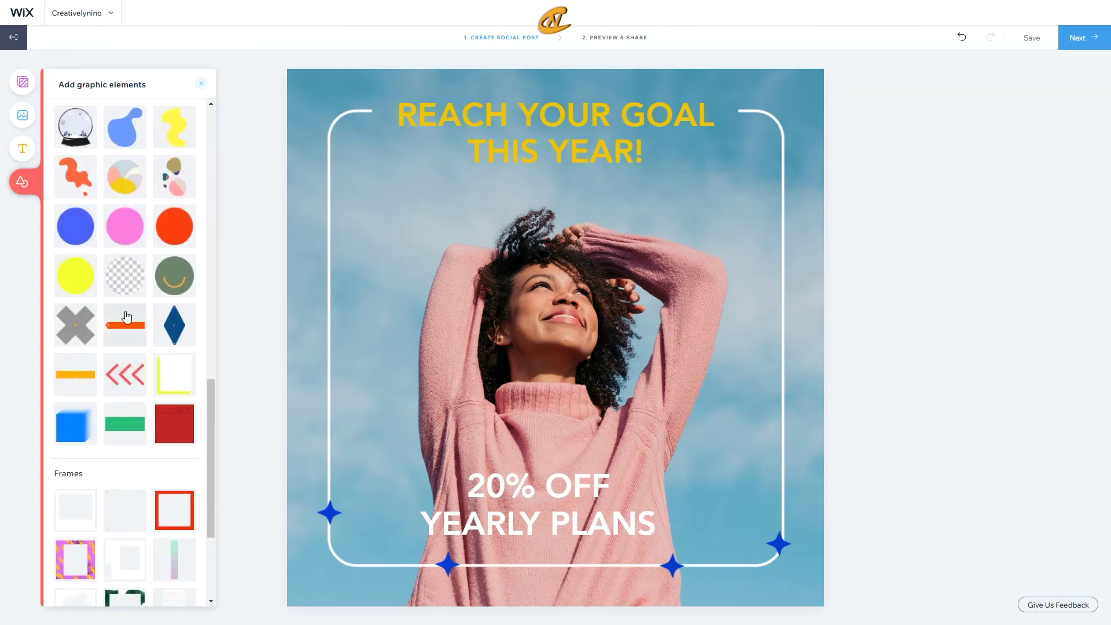
scroll(122, 285, down, 3)
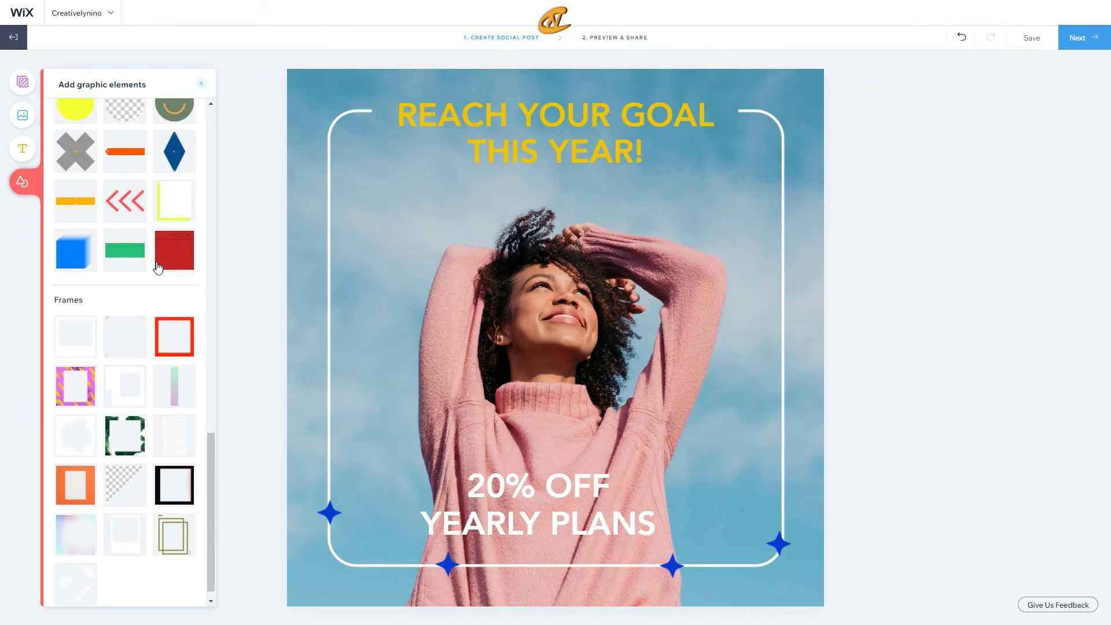
click(202, 84)
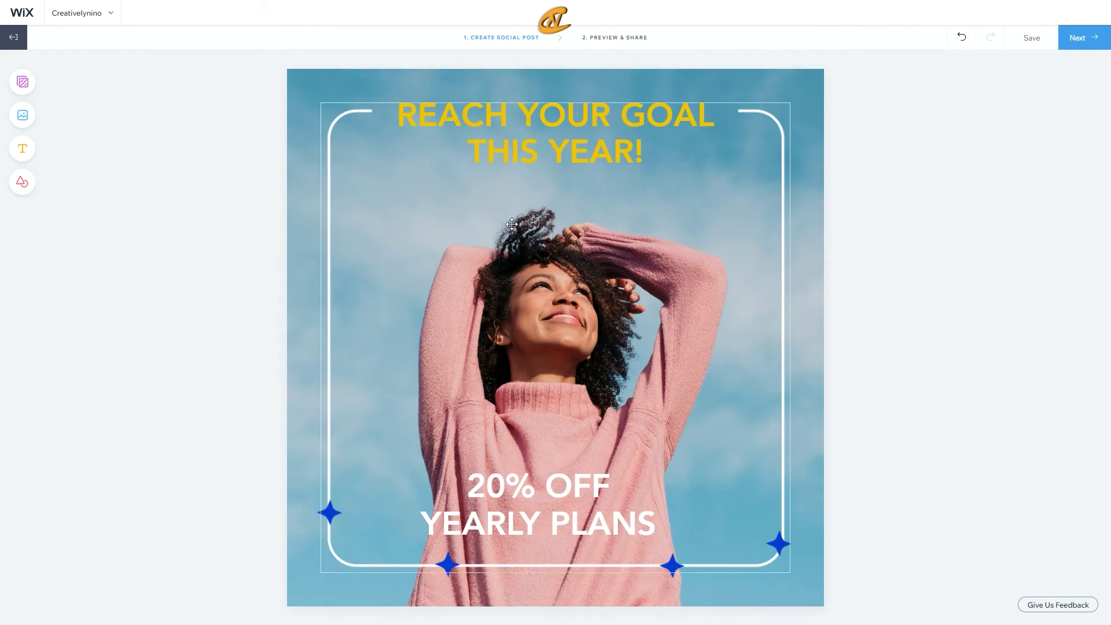
- Proceed to the Preview & Share stage and review the Facebook caption and Instagram mobile sharing options
click(1078, 38)
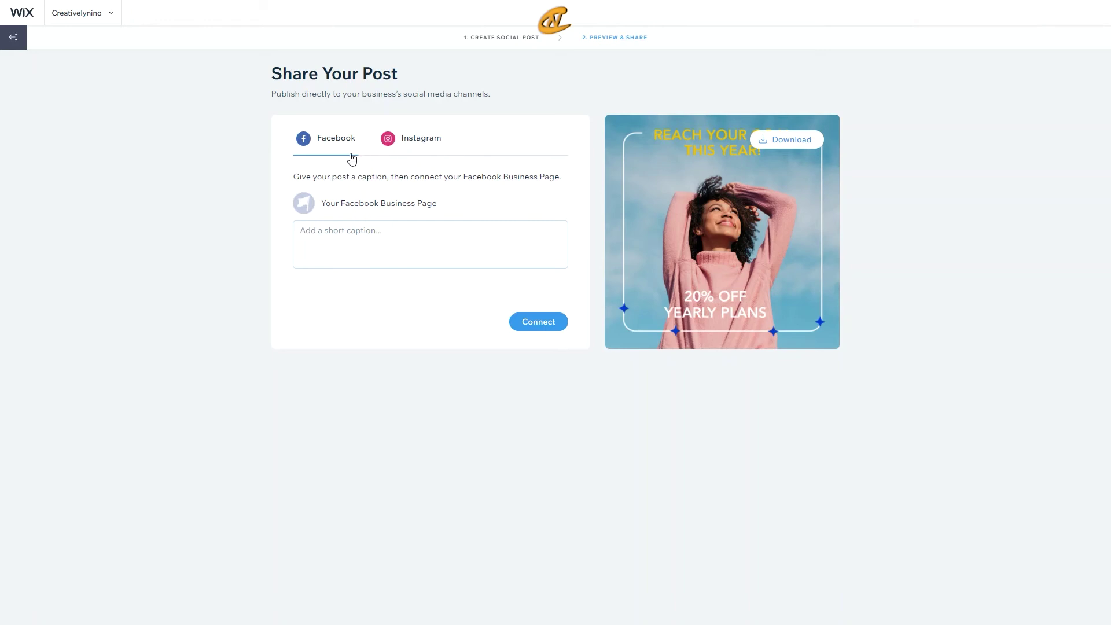
click(370, 243)
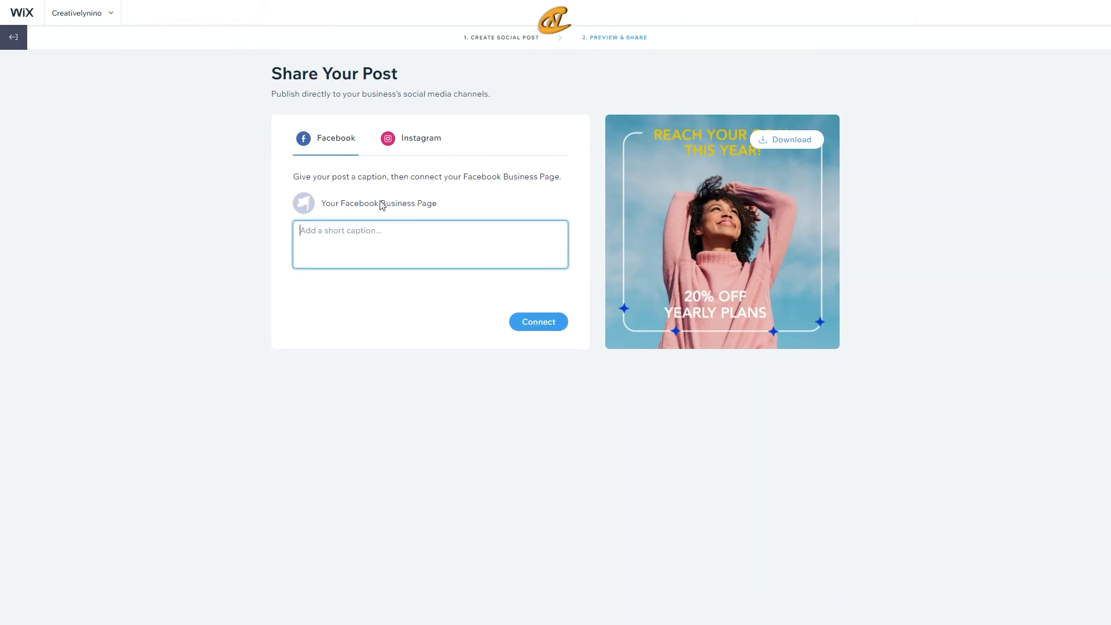
click(405, 139)
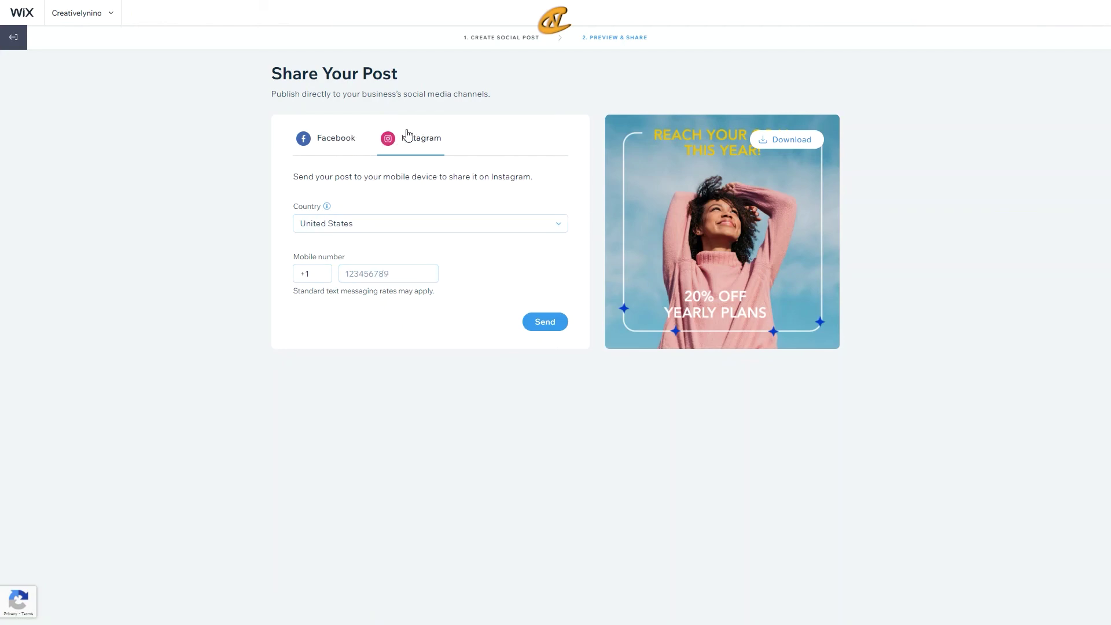
click(348, 140)
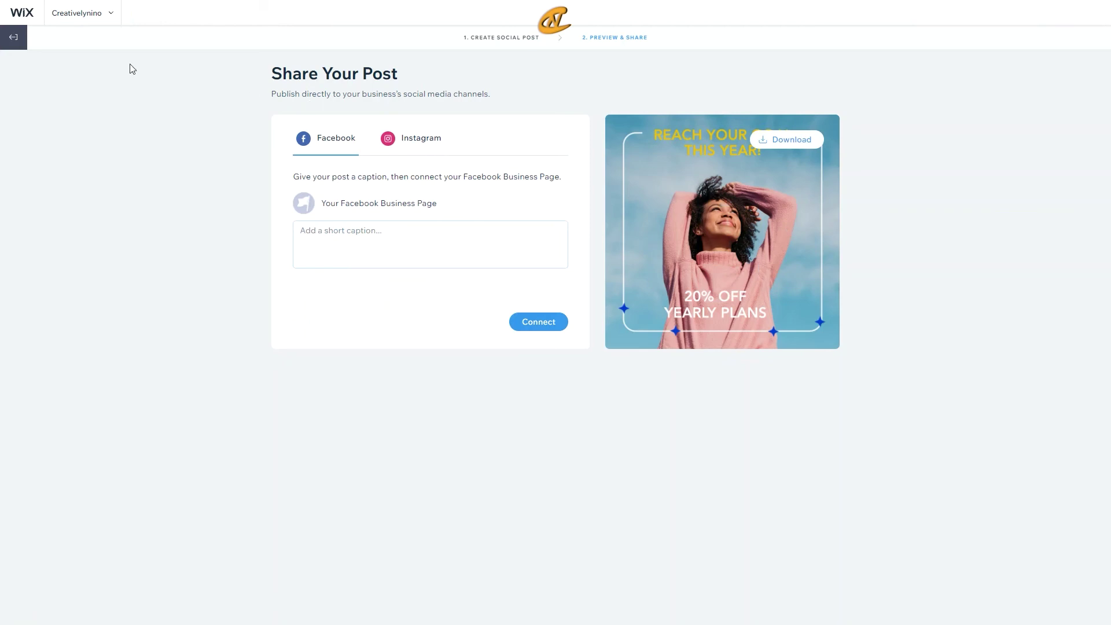
- Leave the post without sharing it, keeping it as a draft, and open the My Posts overview
click(22, 38)
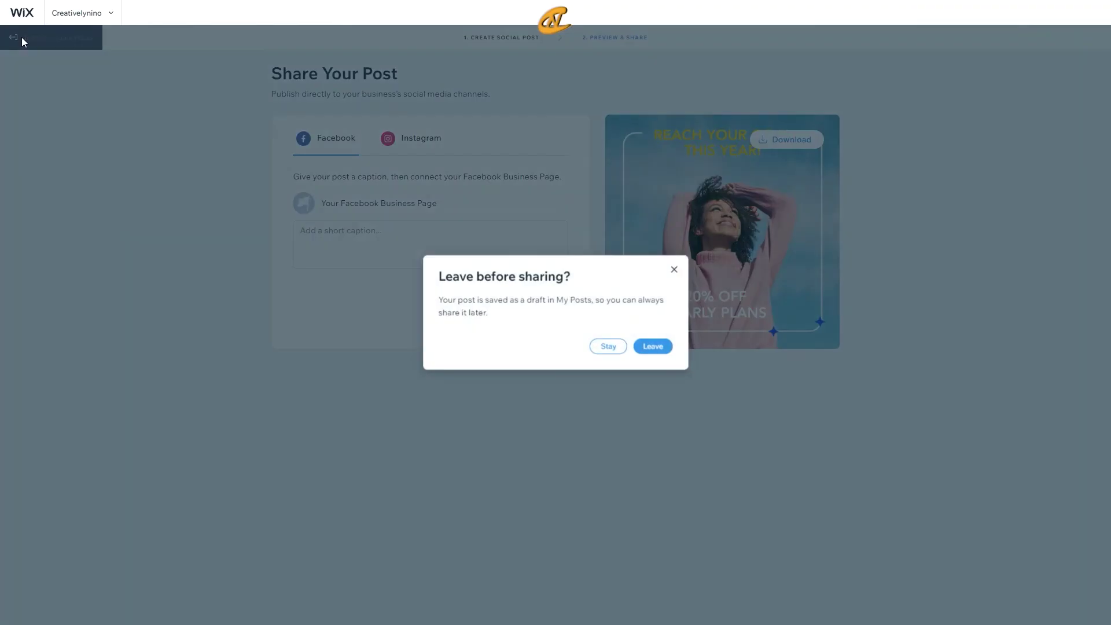
click(654, 347)
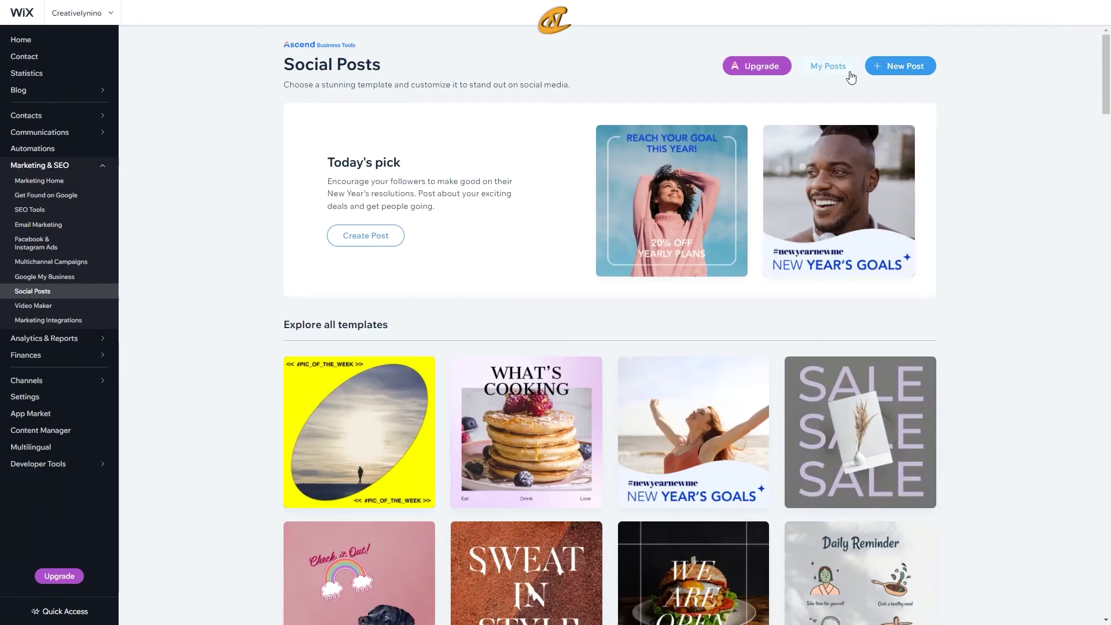
click(817, 71)
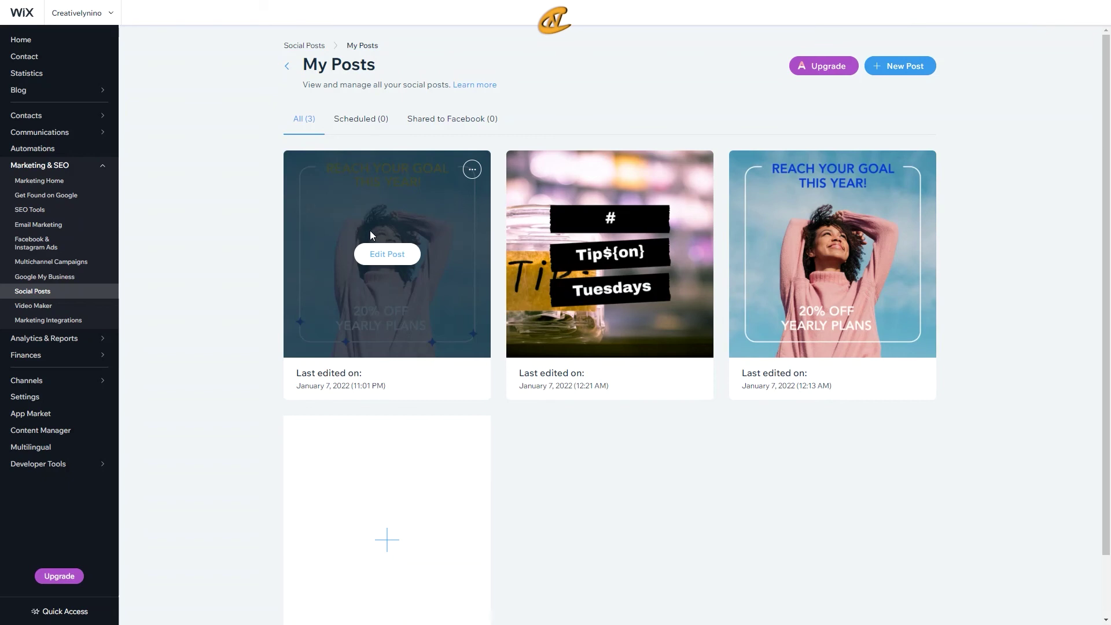
- Check the new-post options below the saved posts, go to all social post templates and browse the collection
scroll(524, 383, down, 1)
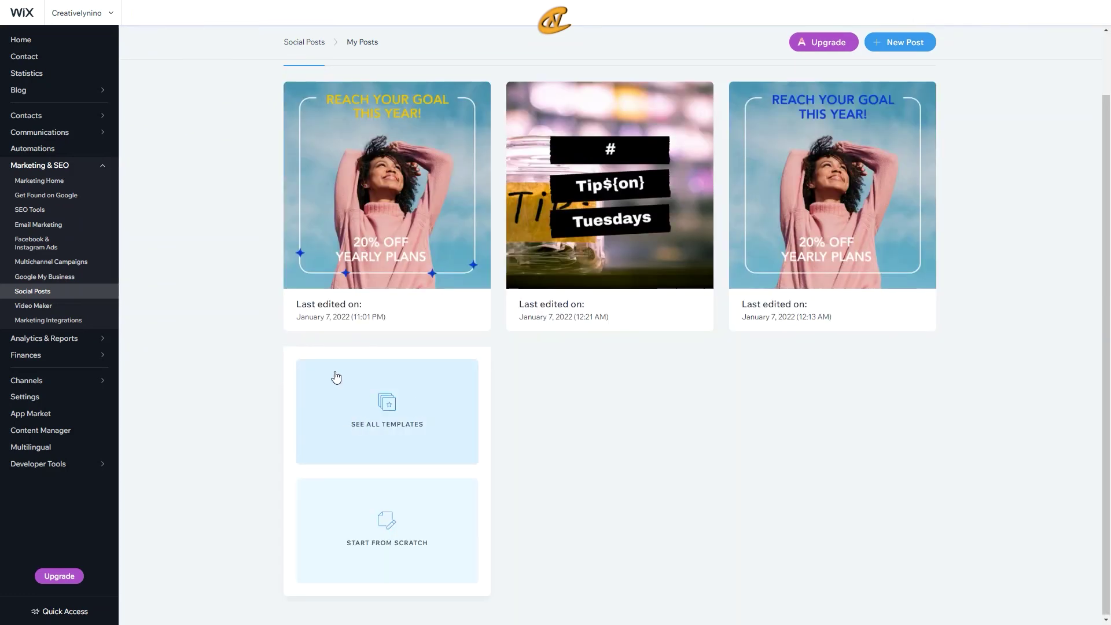
mouse_move(342, 422)
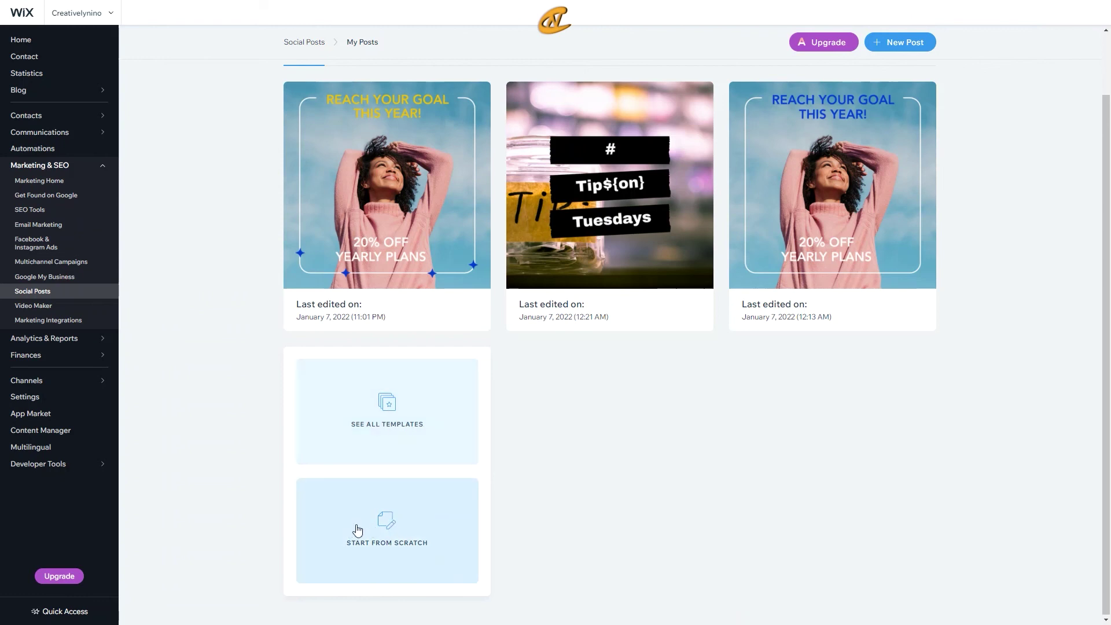
click(396, 418)
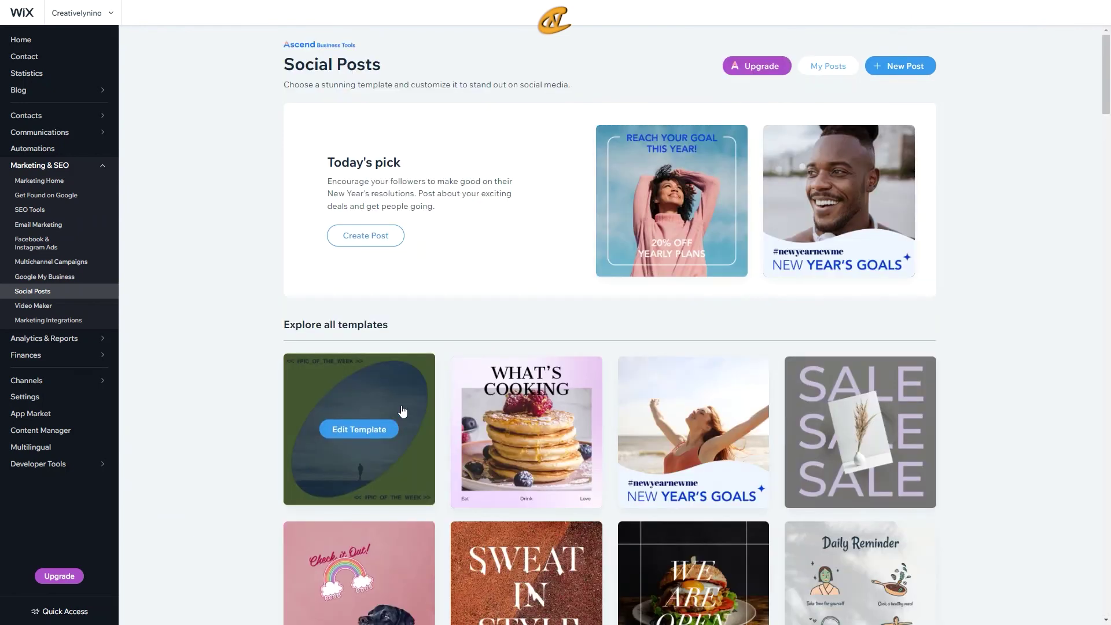
scroll(553, 372, down, 2)
scroll(555, 370, down, 2)
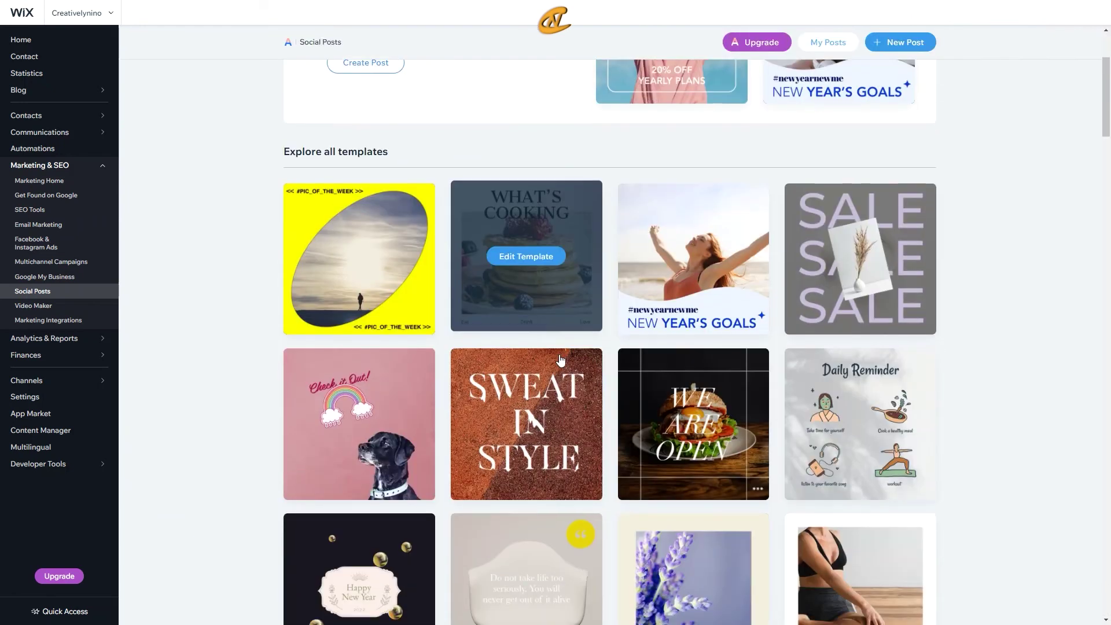
scroll(556, 365, down, 4)
scroll(560, 355, down, 15)
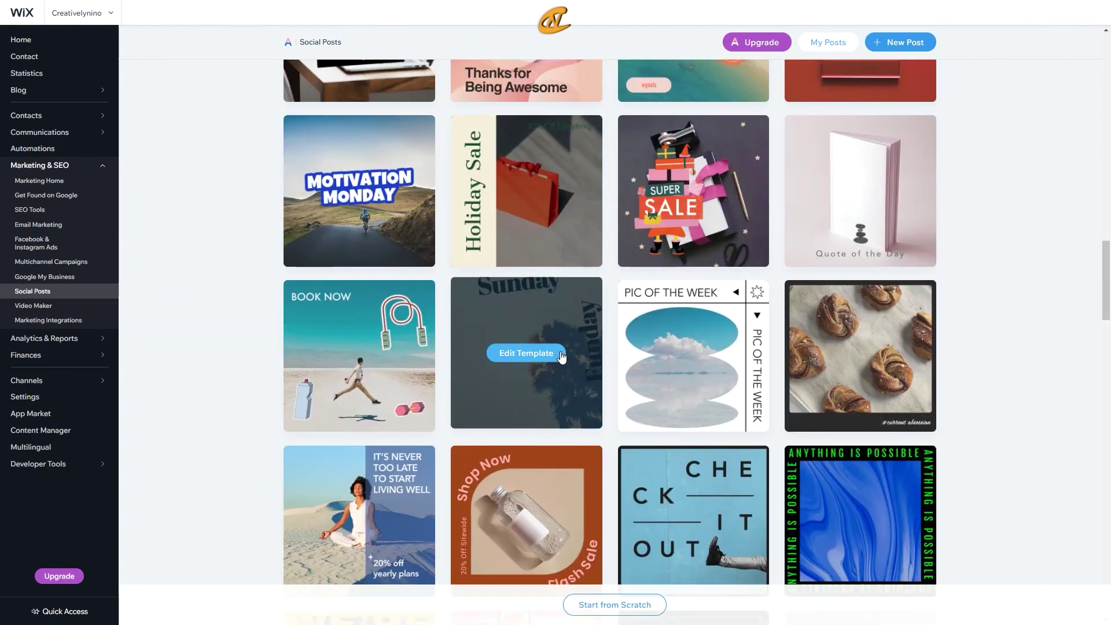
scroll(562, 355, down, 12)
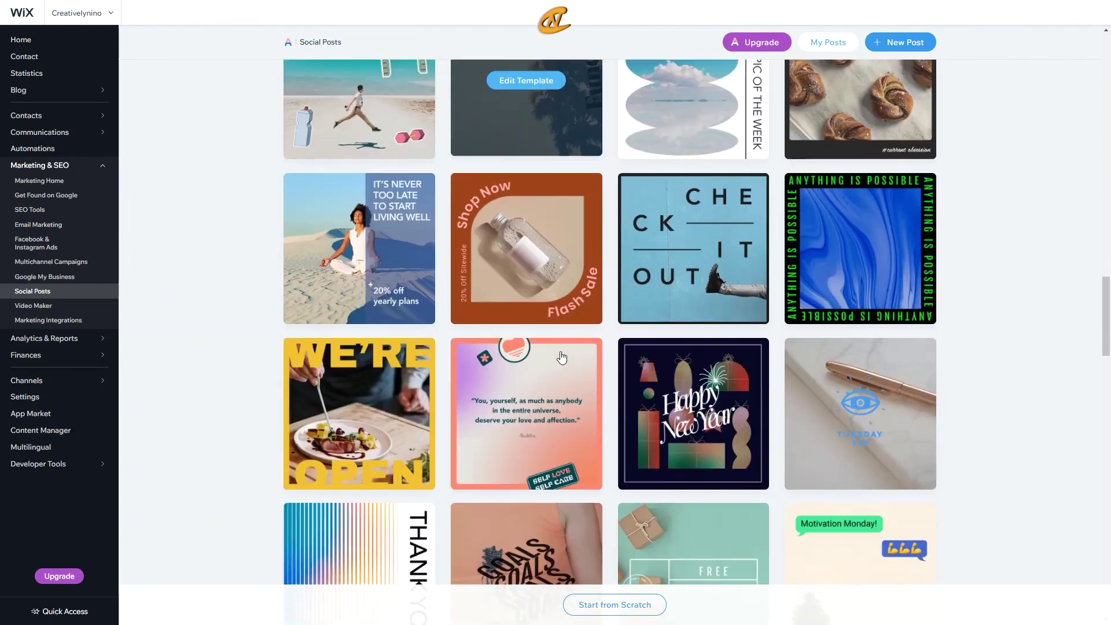
scroll(565, 354, down, 5)
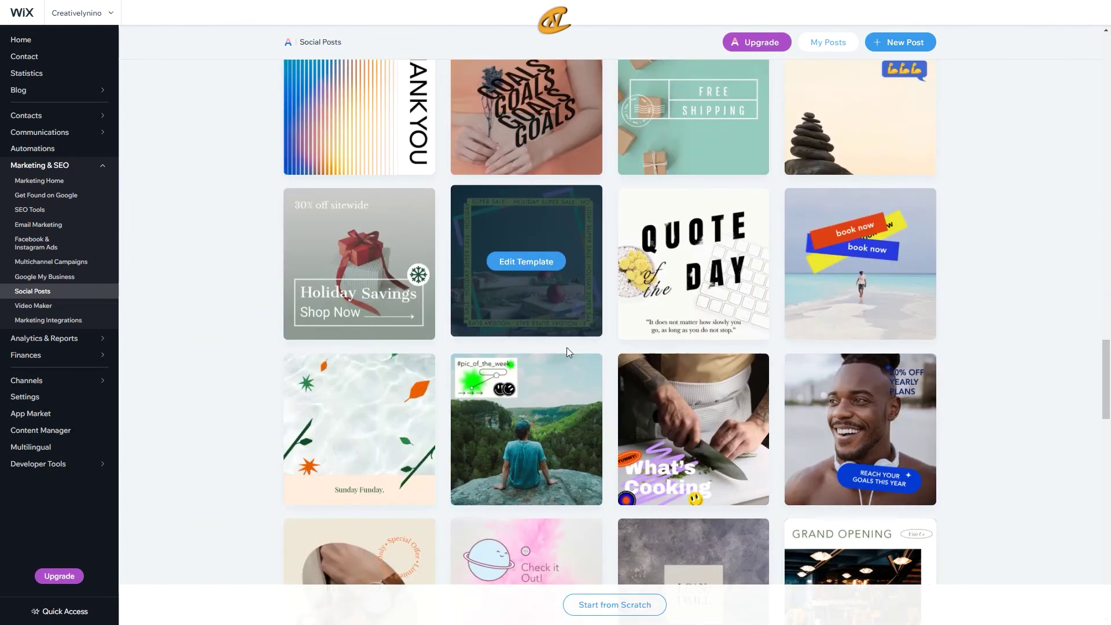
scroll(567, 354, down, 8)
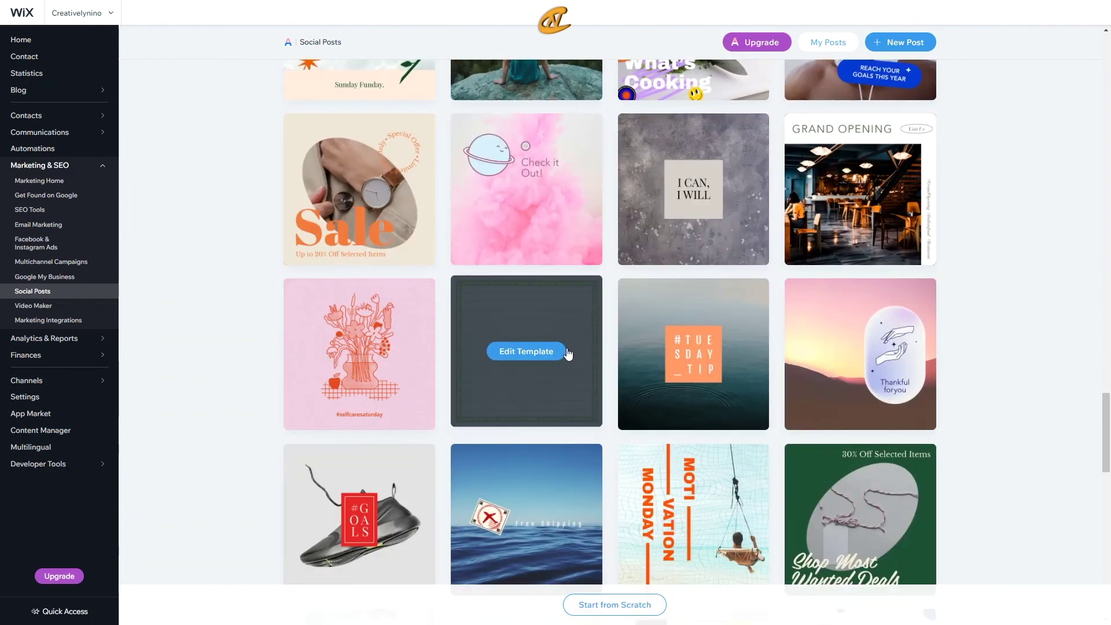
scroll(572, 351, down, 7)
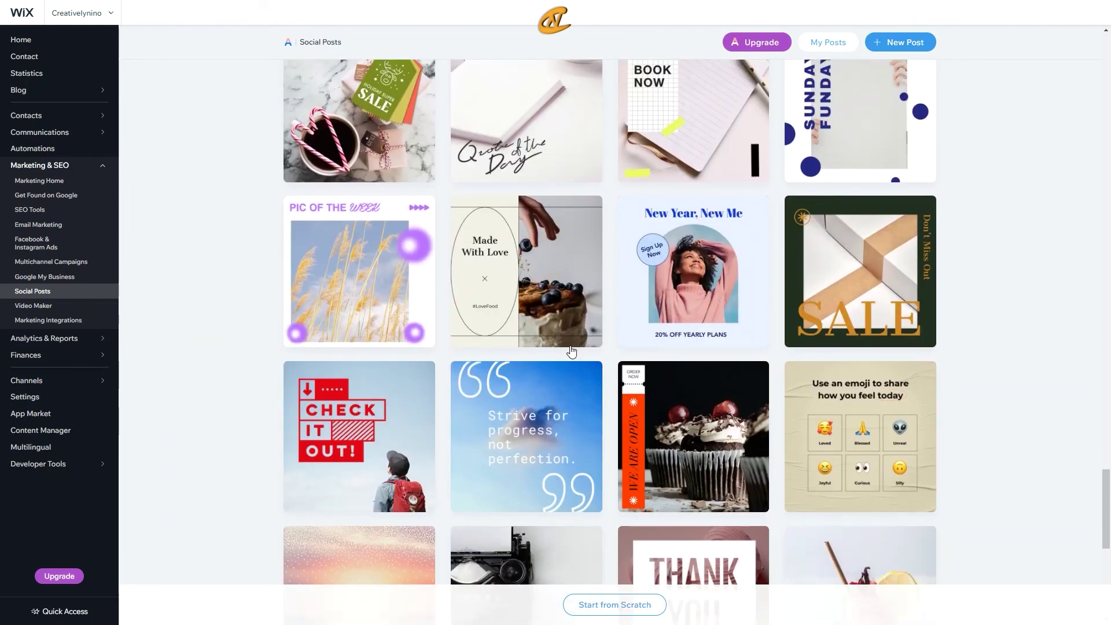